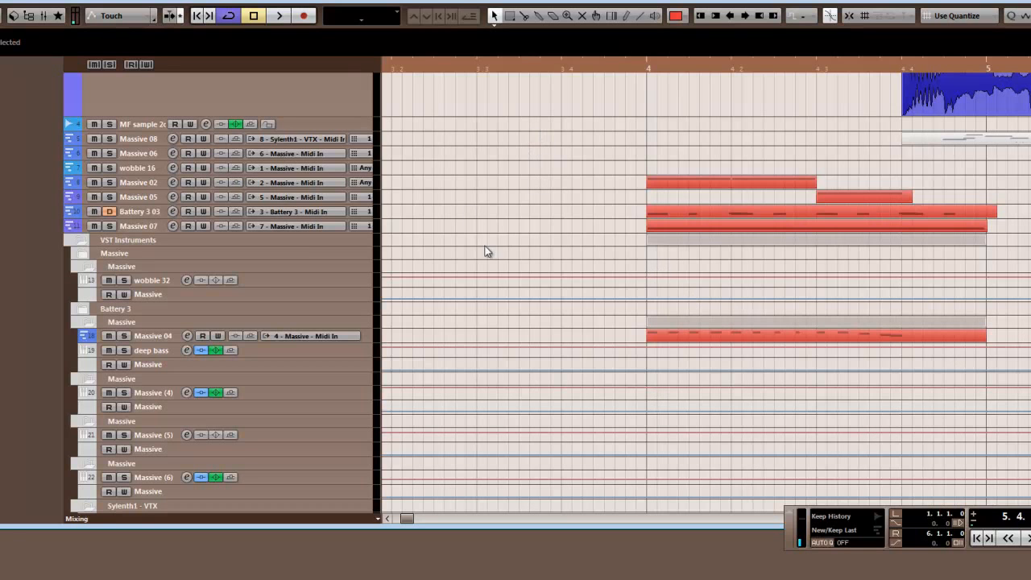
Look over the project's whole track list, from the audio tracks through the Massive and Battery instruments to the group tracks
{"action": "scroll", "coordinate": [638, 284], "scroll_direction": "up", "scroll_amount": 5}
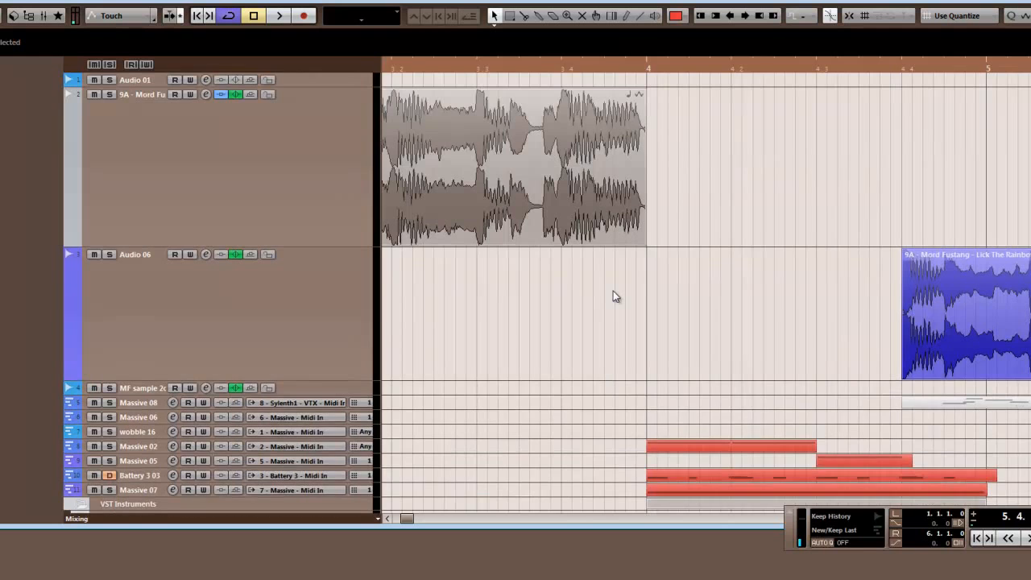
{"action": "scroll", "coordinate": [613, 291], "scroll_direction": "down", "scroll_amount": 10}
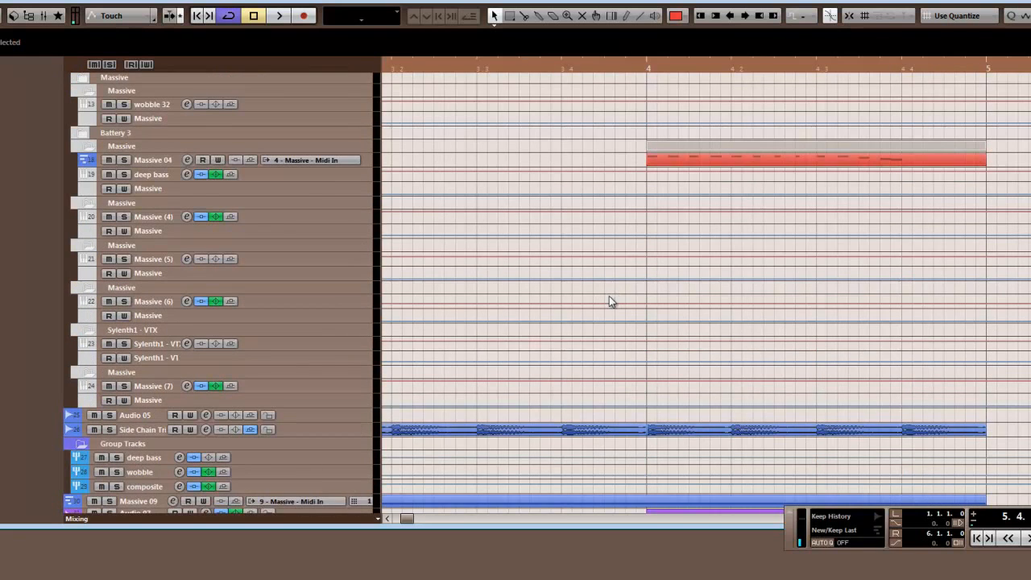
{"action": "scroll", "coordinate": [613, 292], "scroll_direction": "up", "scroll_amount": 8}
{"action": "scroll", "coordinate": [748, 274], "scroll_direction": "down", "scroll_amount": 8}
{"action": "scroll", "coordinate": [748, 280], "scroll_direction": "down", "scroll_amount": 1}
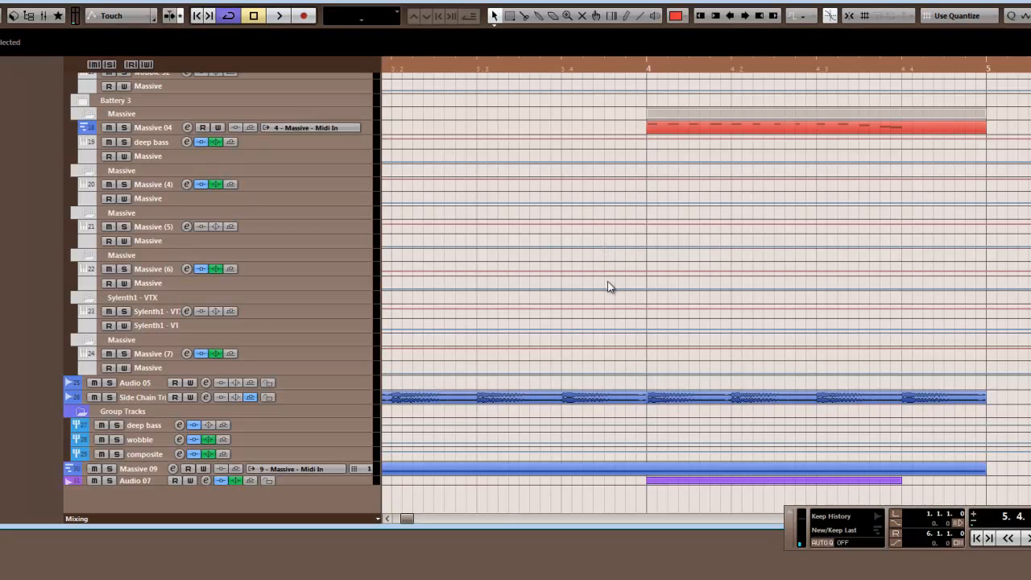
{"action": "scroll", "coordinate": [701, 390], "scroll_direction": "up", "scroll_amount": 8}
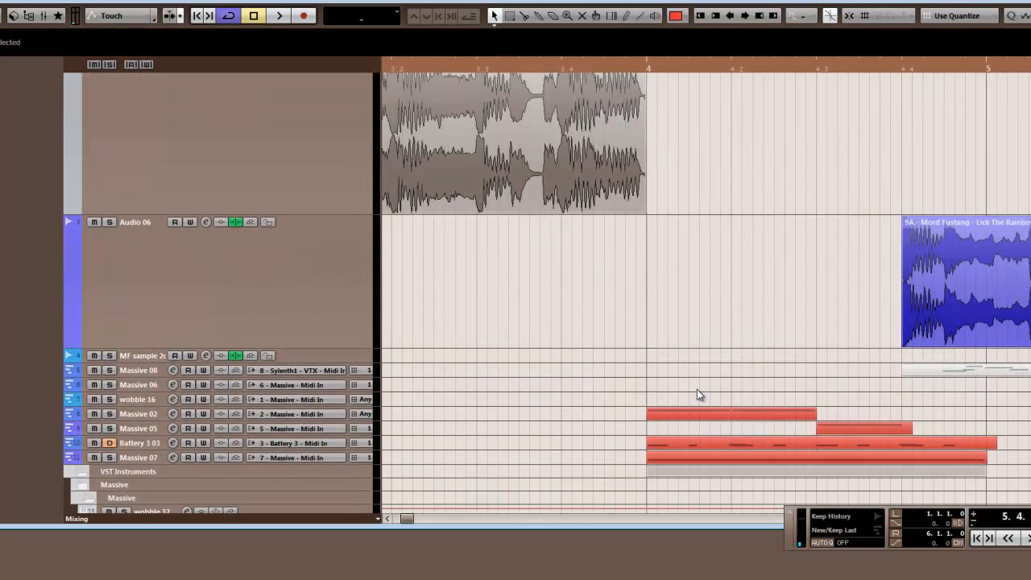
{"action": "scroll", "coordinate": [690, 407], "scroll_direction": "down", "scroll_amount": 6}
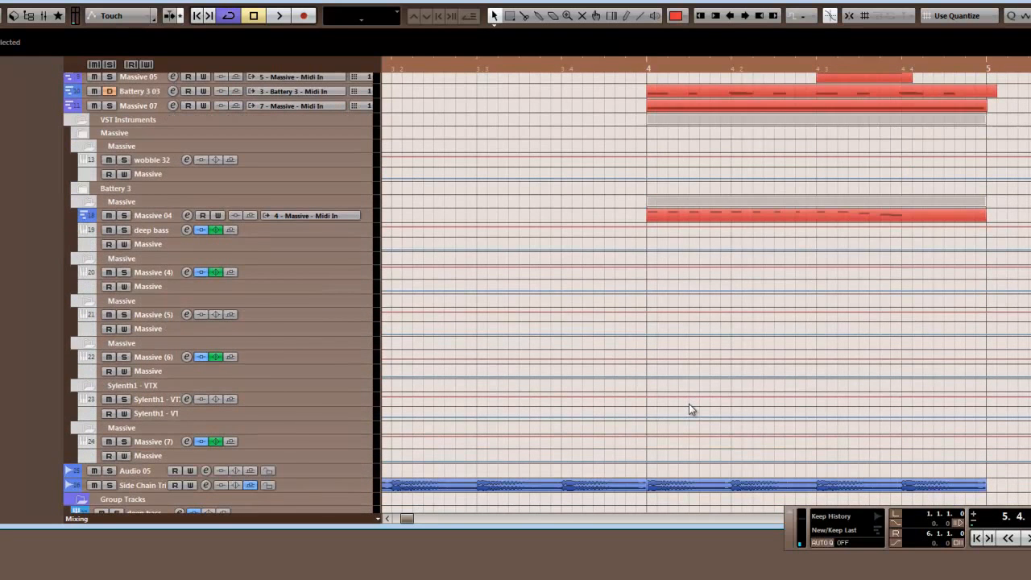
{"action": "scroll", "coordinate": [690, 410], "scroll_direction": "up", "scroll_amount": 5}
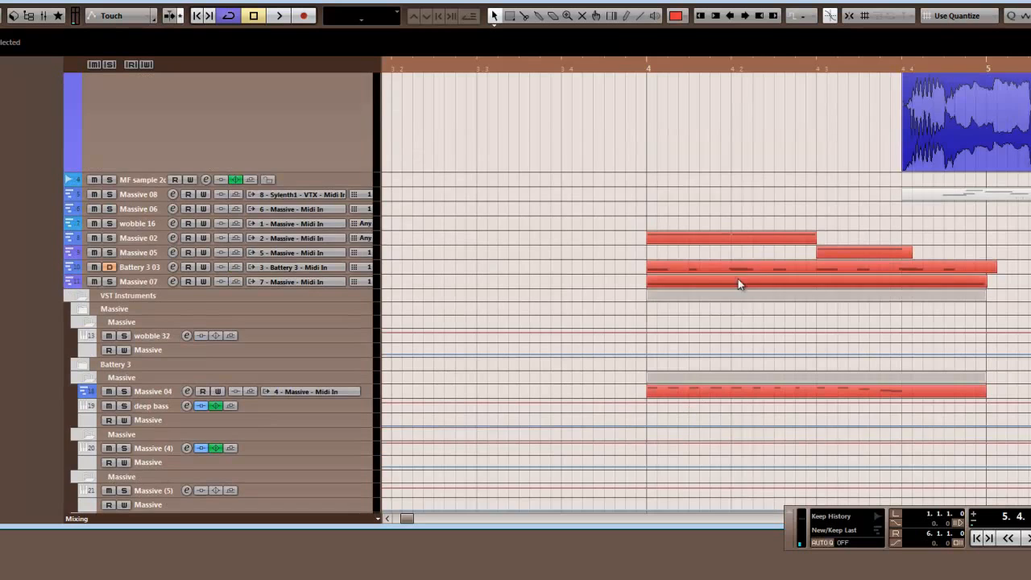
{"action": "scroll", "coordinate": [738, 281], "scroll_direction": "up", "scroll_amount": 3}
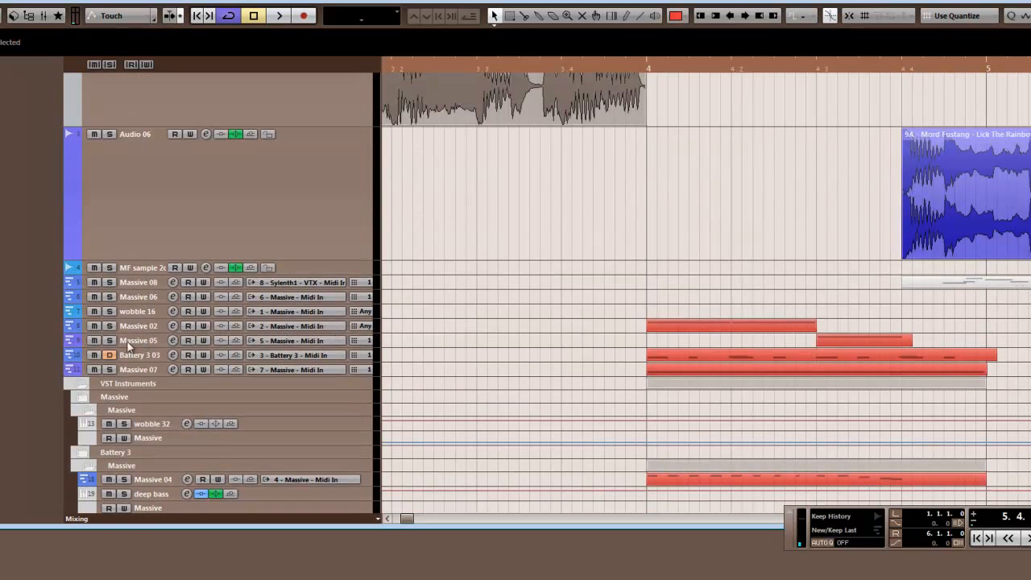
Select the Massive 05 track, bring its Massive synth window into view and show the 5 LFO settings
{"action": "left_click", "coordinate": [143, 325]}
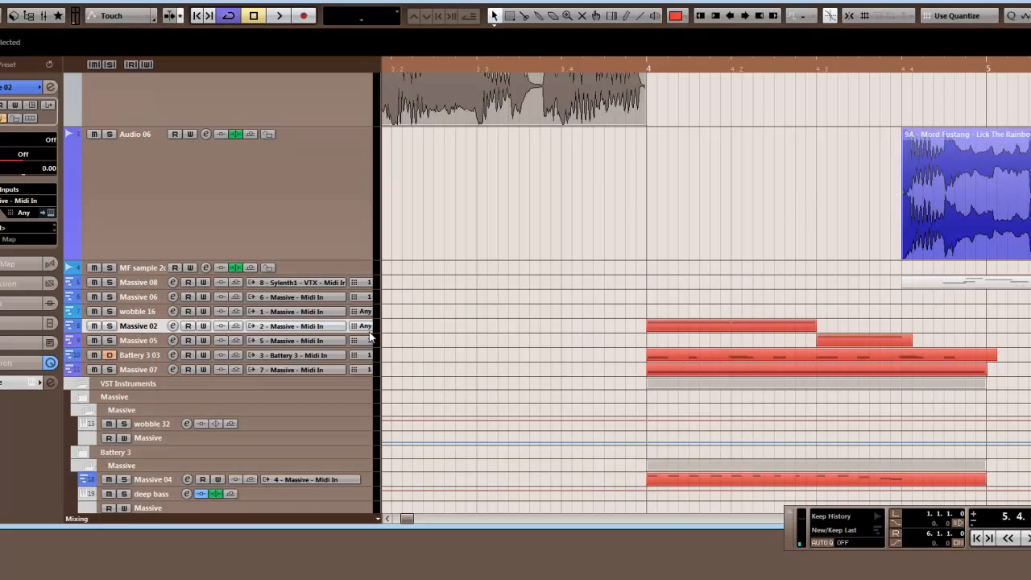
{"action": "left_click", "coordinate": [820, 343]}
{"action": "left_click", "coordinate": [807, 341]}
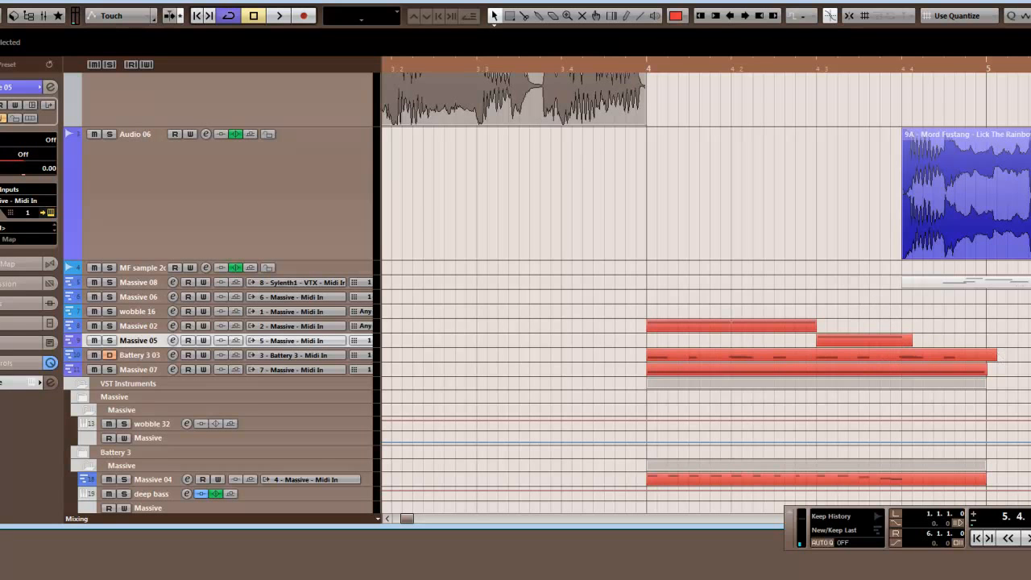
{"action": "left_click_drag", "start_coordinate": [1030, 55], "coordinate": [290, 46]}
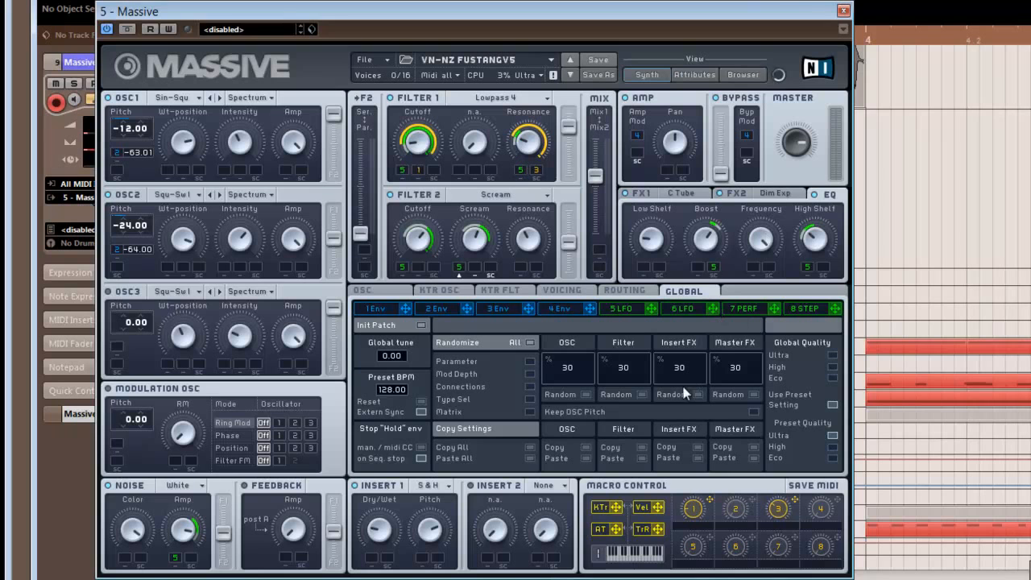
{"action": "left_click", "coordinate": [627, 309]}
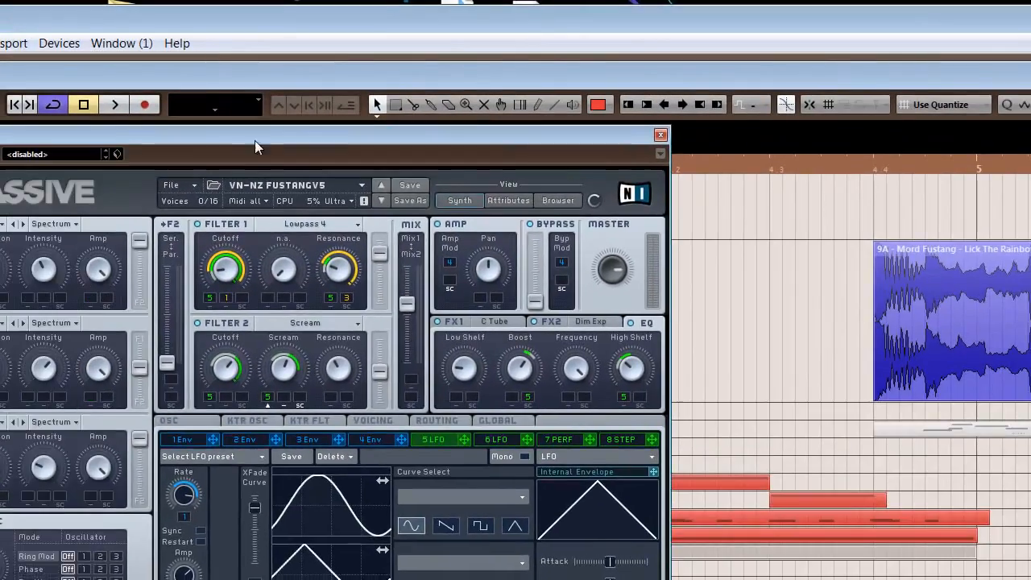
Move the Massive window aside and audition the Mord Fustang clips on the second audio track and Audio 06 with the Play tool
{"action": "left_click_drag", "start_coordinate": [255, 141], "coordinate": [1030, 89]}
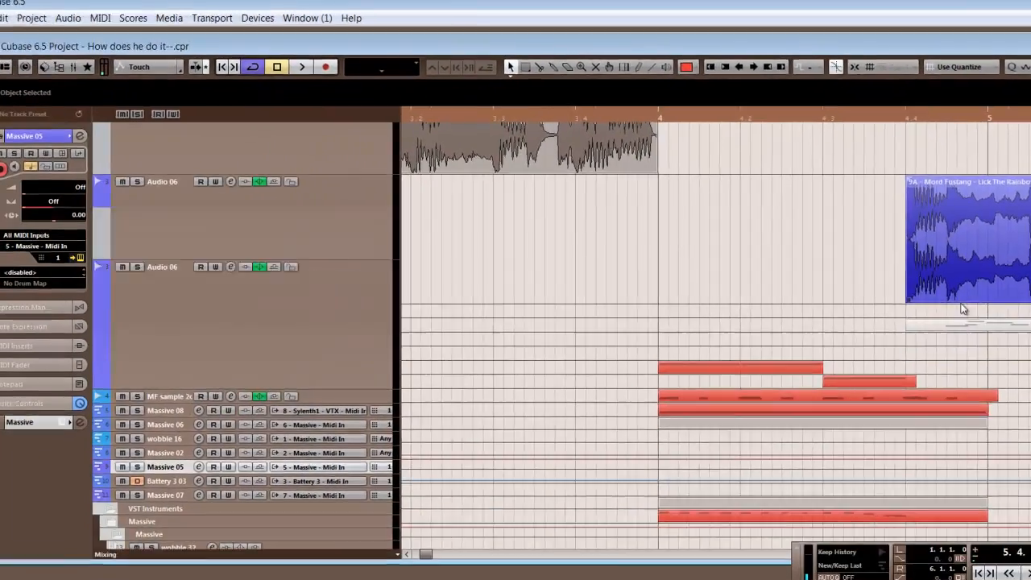
{"action": "right_click", "coordinate": [739, 213]}
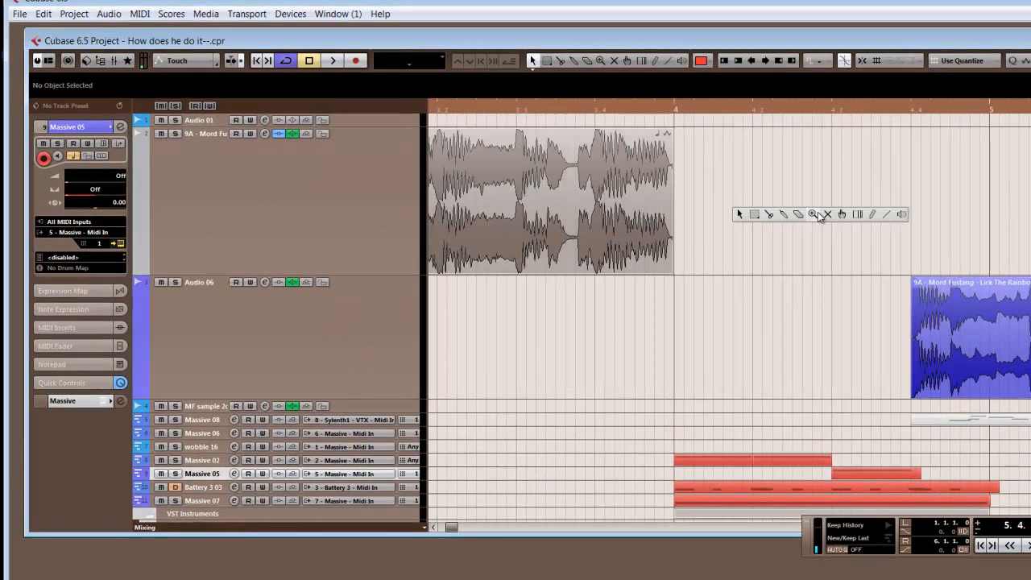
{"action": "left_click", "coordinate": [891, 214]}
{"action": "left_click", "coordinate": [532, 216]}
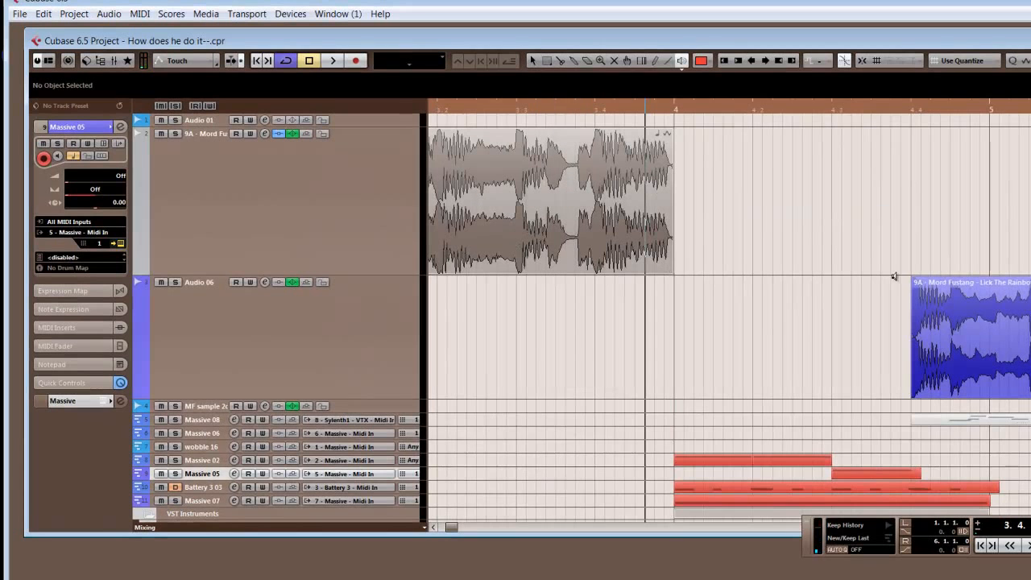
{"action": "left_click", "coordinate": [921, 327]}
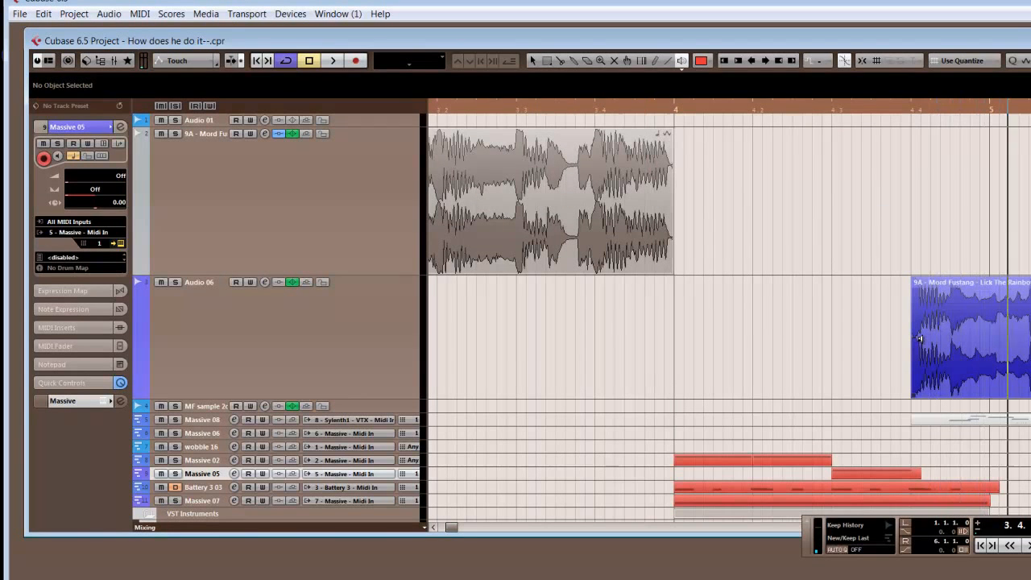
Return to the Object Selection tool, play the project and stop playback after listening
{"action": "scroll", "coordinate": [865, 274], "scroll_direction": "down", "scroll_amount": 3}
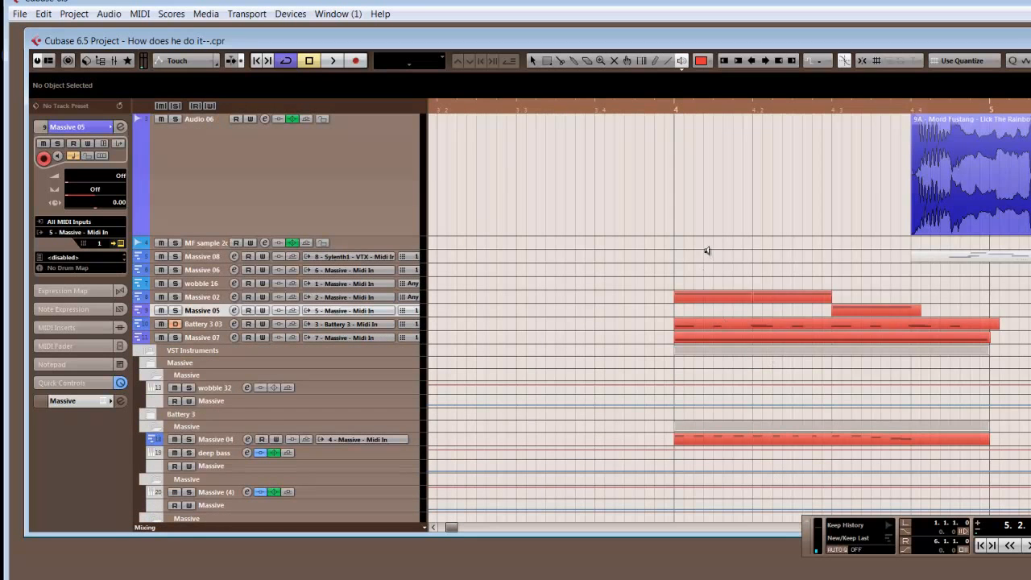
{"action": "scroll", "coordinate": [629, 271], "scroll_direction": "up", "scroll_amount": 3}
{"action": "key", "text": "1"}
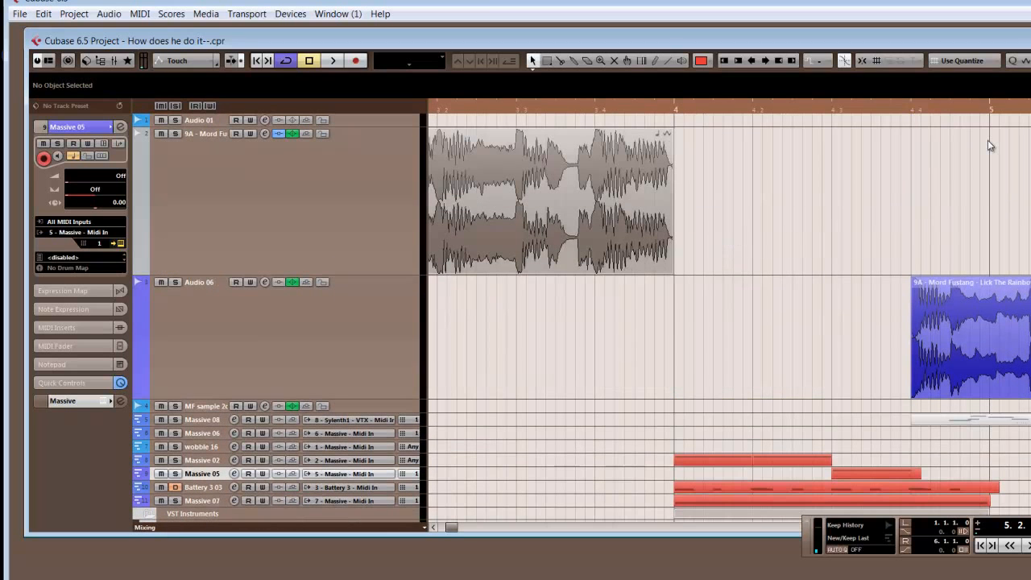
{"action": "key", "text": "period"}
{"action": "key", "text": "space"}
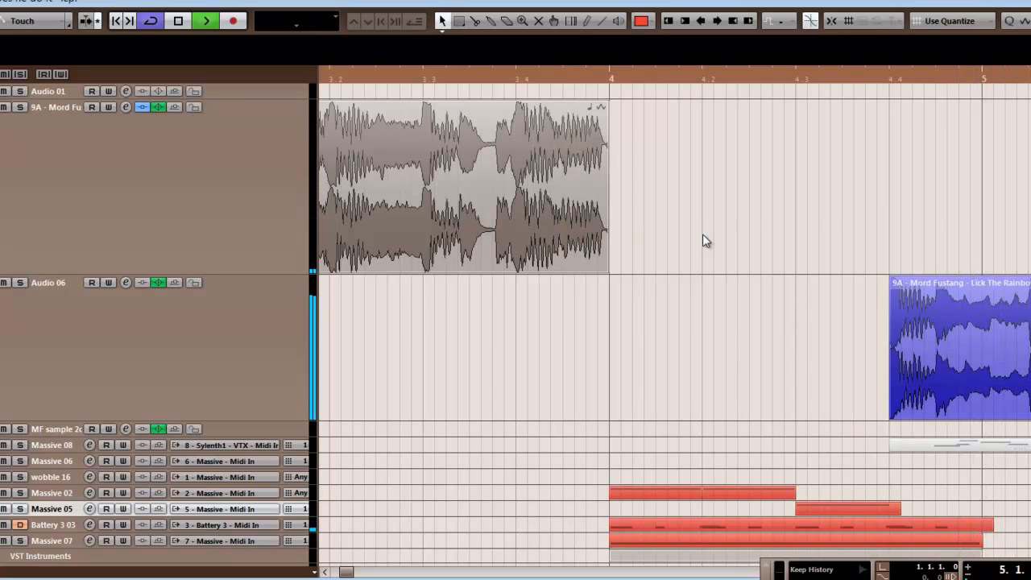
{"action": "key", "text": "space"}
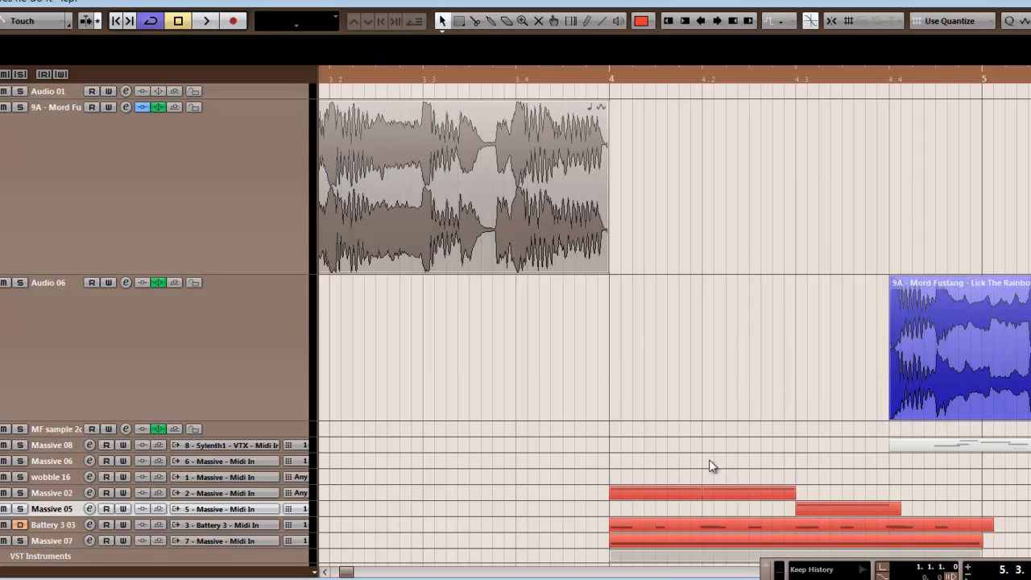
Bring the Massive 05 synth window back over the project to examine its oscillators and filters
{"action": "scroll", "coordinate": [709, 463], "scroll_direction": "down", "scroll_amount": 3}
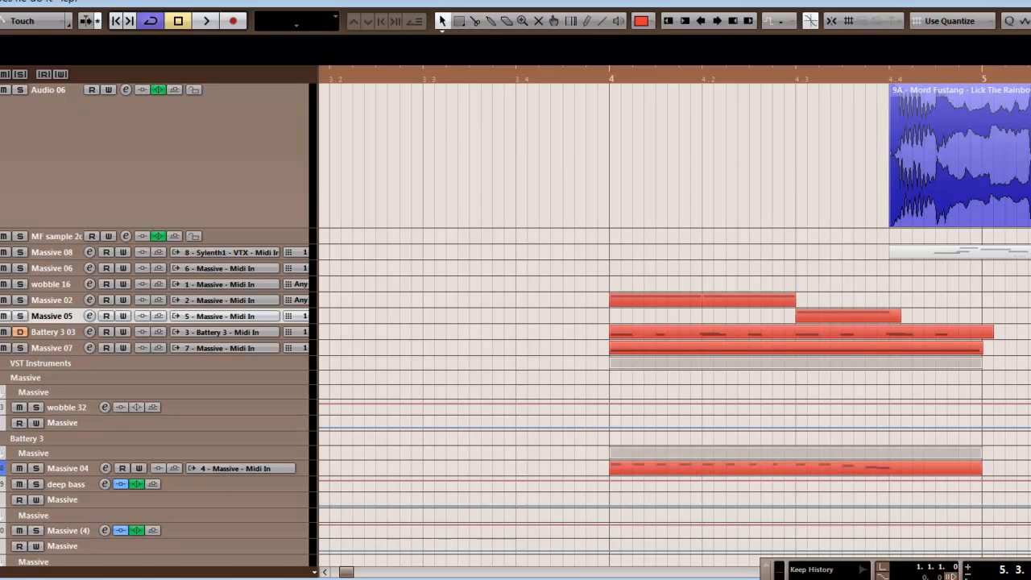
{"action": "left_click_drag", "start_coordinate": [1030, 56], "coordinate": [752, 45]}
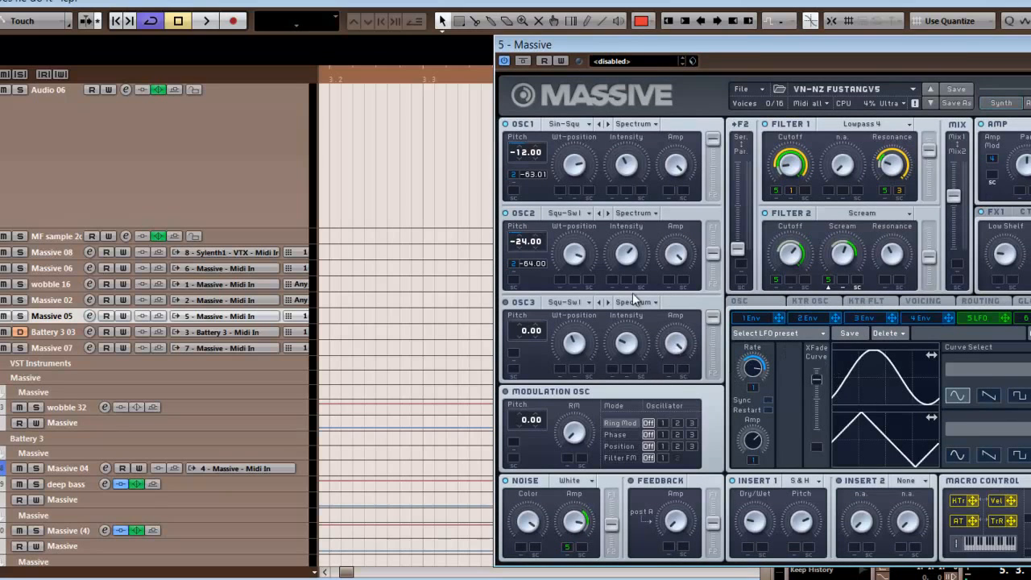
{"action": "left_click_drag", "start_coordinate": [754, 47], "coordinate": [382, 62]}
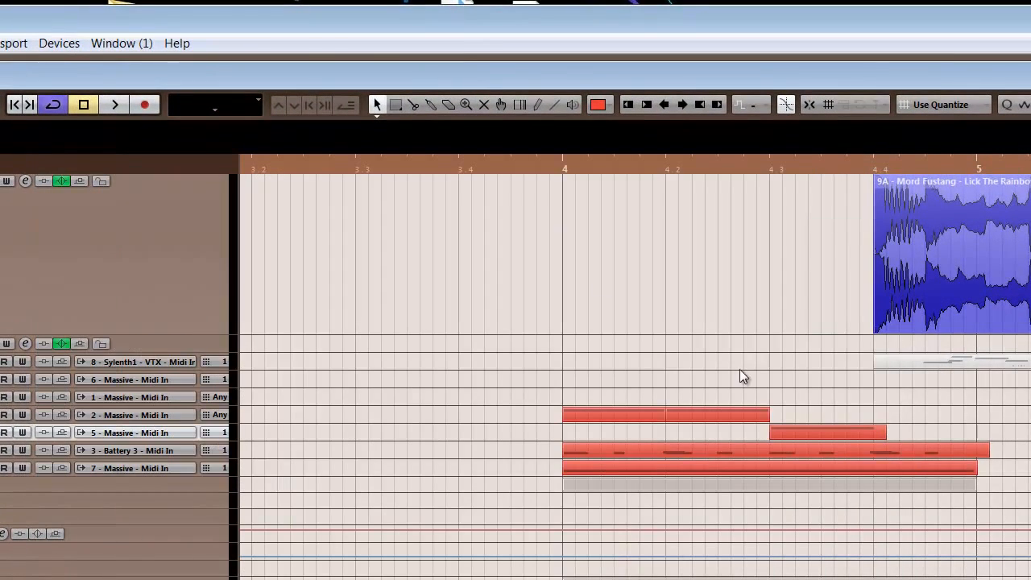
Review the sample clips and MIDI parts around bar 4 and choose the Play tool for auditioning
{"action": "scroll", "coordinate": [661, 338], "scroll_direction": "up", "scroll_amount": 2}
{"action": "scroll", "coordinate": [717, 379], "scroll_direction": "down", "scroll_amount": 4}
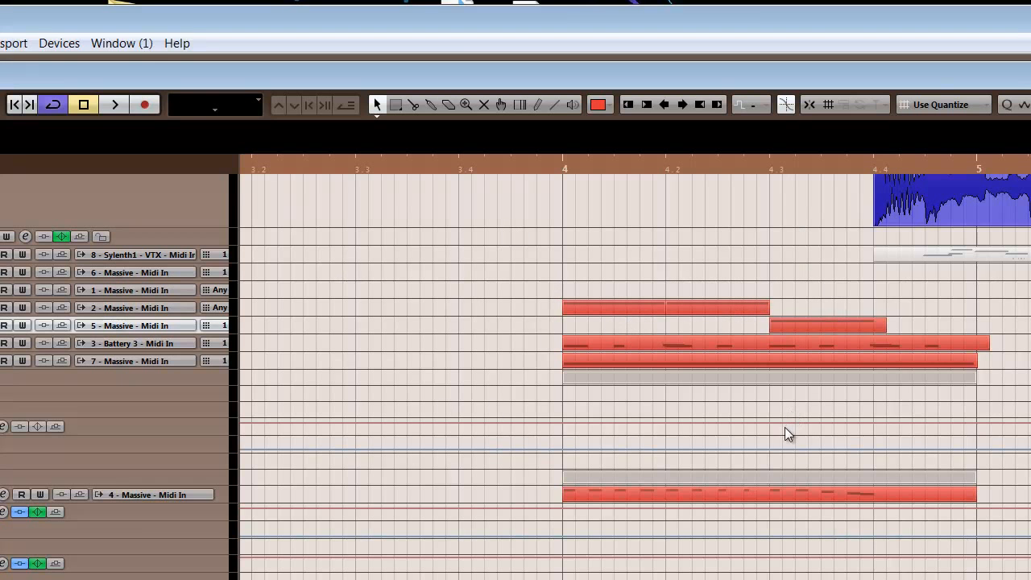
{"action": "scroll", "coordinate": [686, 253], "scroll_direction": "up", "scroll_amount": 4}
{"action": "scroll", "coordinate": [674, 413], "scroll_direction": "down", "scroll_amount": 4}
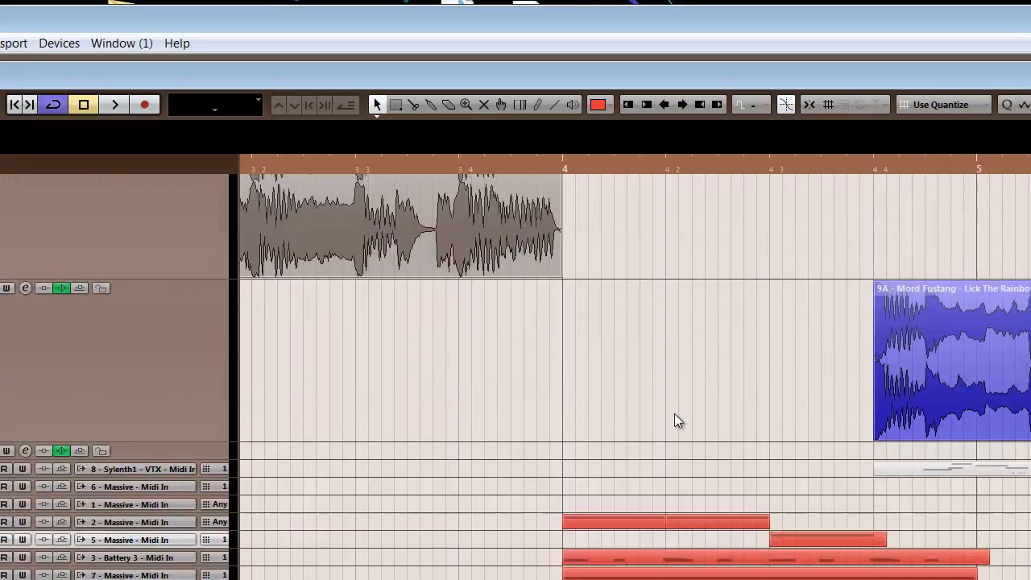
{"action": "scroll", "coordinate": [684, 403], "scroll_direction": "up", "scroll_amount": 3}
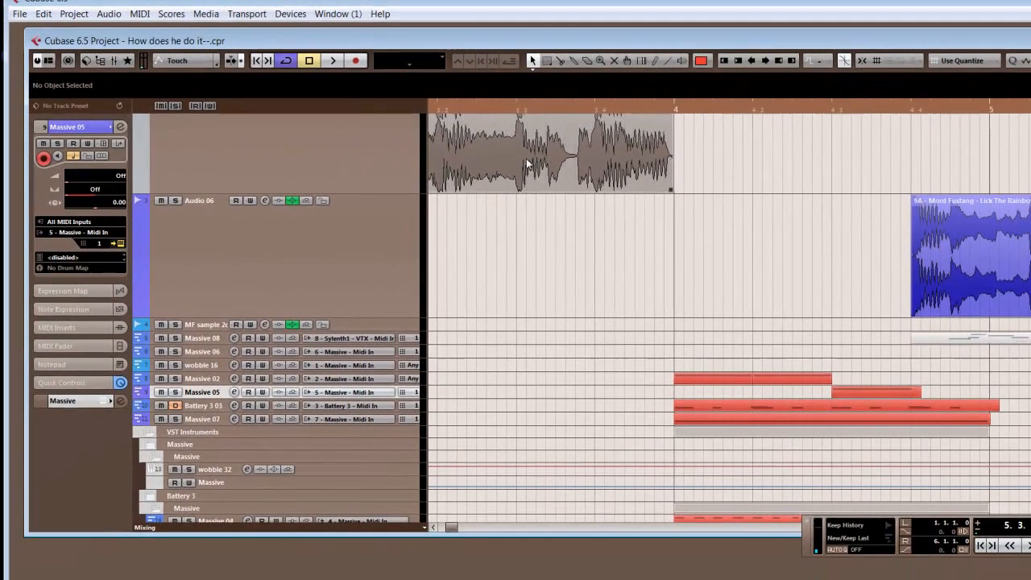
{"action": "right_click", "coordinate": [671, 245]}
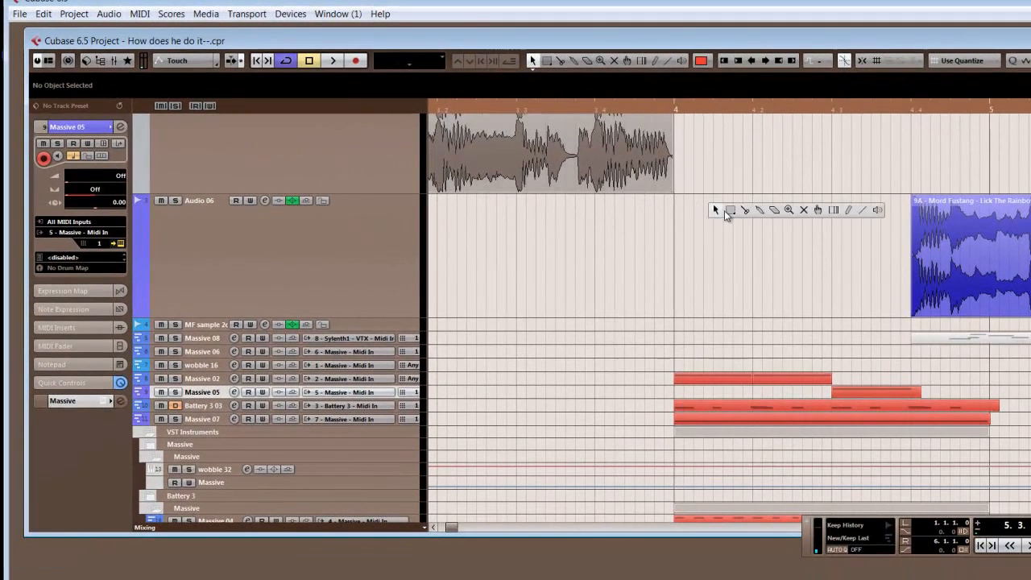
{"action": "left_click", "coordinate": [876, 210]}
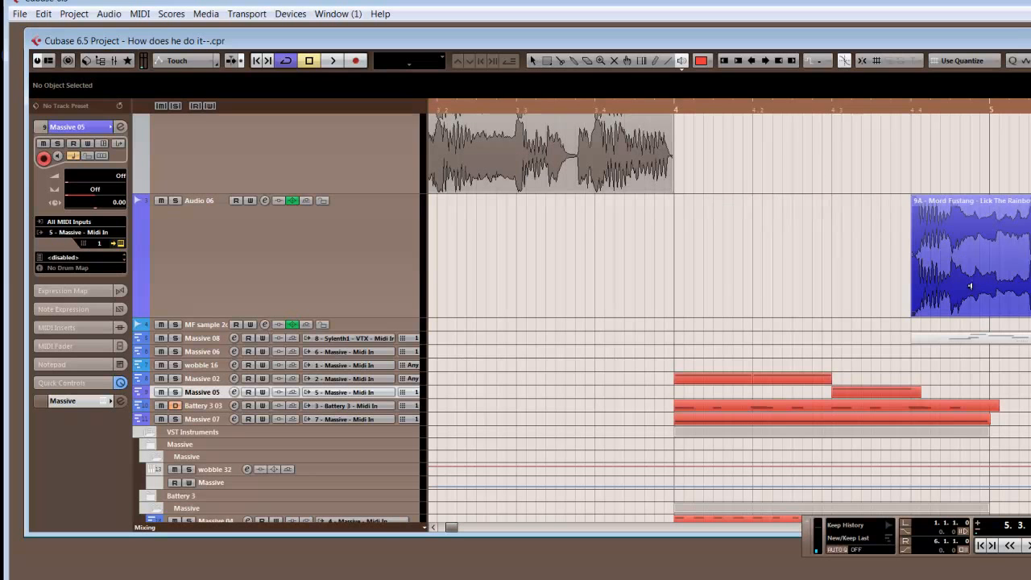
Solo the Massive 04 track and play its deep bass part on its own
{"action": "scroll", "coordinate": [792, 319], "scroll_direction": "down", "scroll_amount": 4}
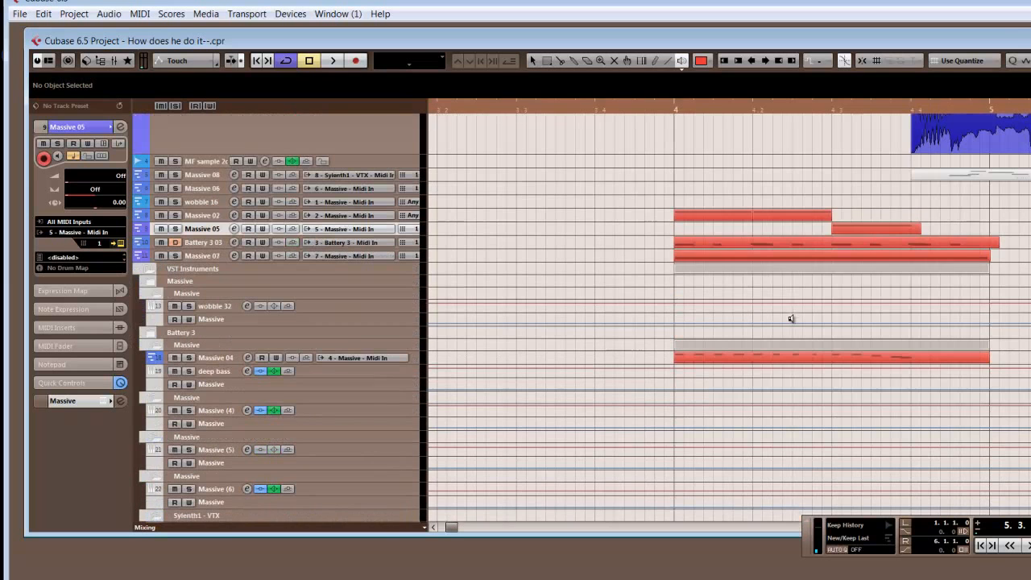
{"action": "left_click", "coordinate": [188, 357]}
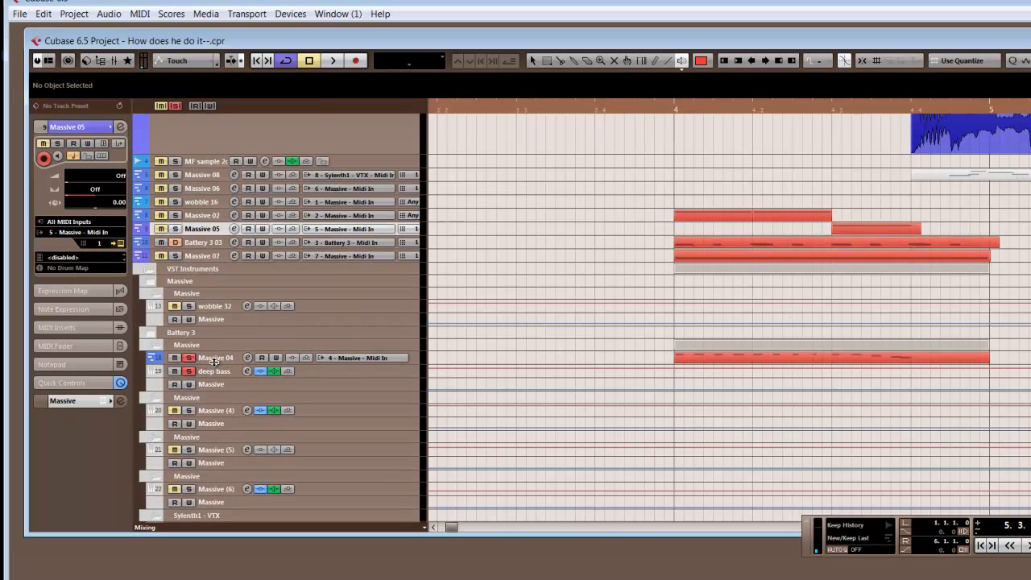
{"action": "key", "text": "space"}
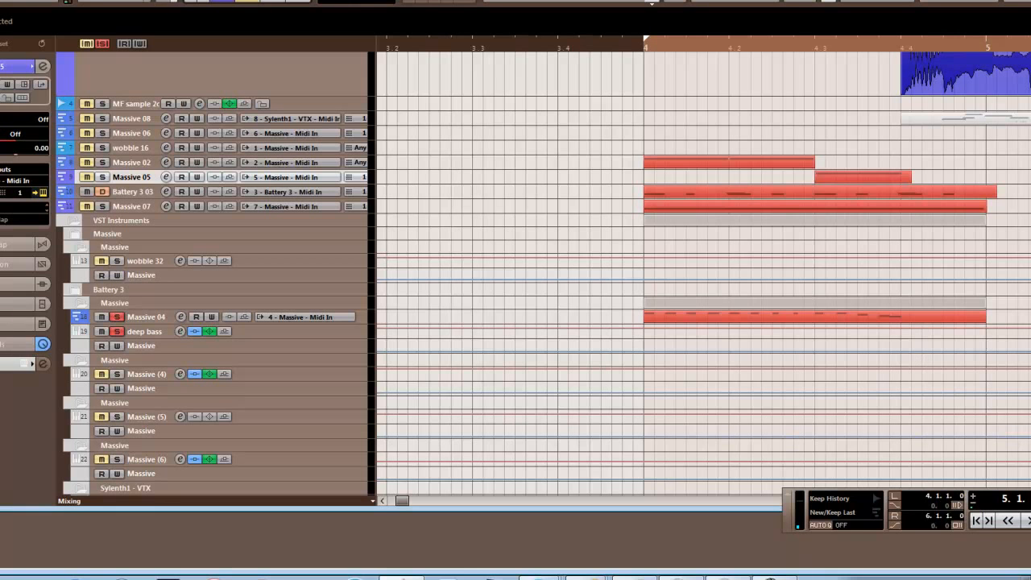
Show the Massive 05 synth window to inspect its patch and move it back out of the way
{"action": "left_click_drag", "start_coordinate": [1030, 58], "coordinate": [661, 10]}
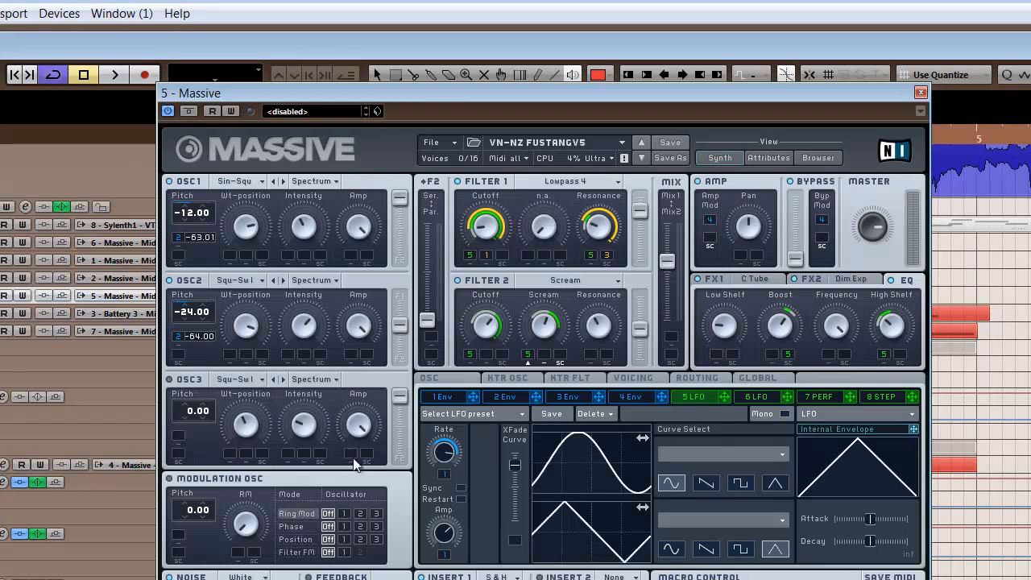
{"action": "left_click_drag", "start_coordinate": [455, 93], "coordinate": [1030, 141]}
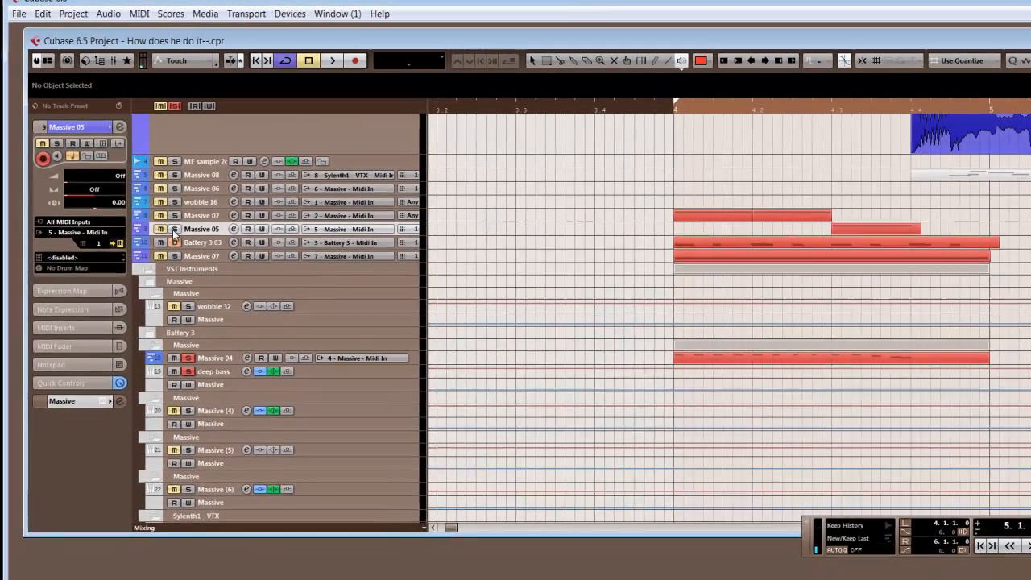
Solo the Massive 02 and Massive 05 tracks in place of Massive 04 and play them together
{"action": "left_click", "coordinate": [174, 215]}
{"action": "left_click", "coordinate": [174, 229]}
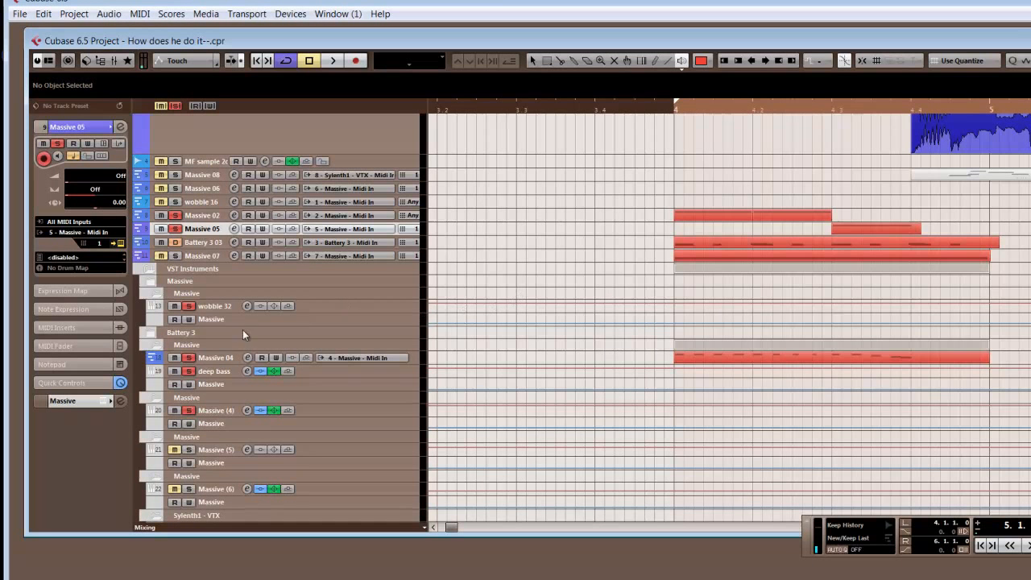
{"action": "key", "text": "space"}
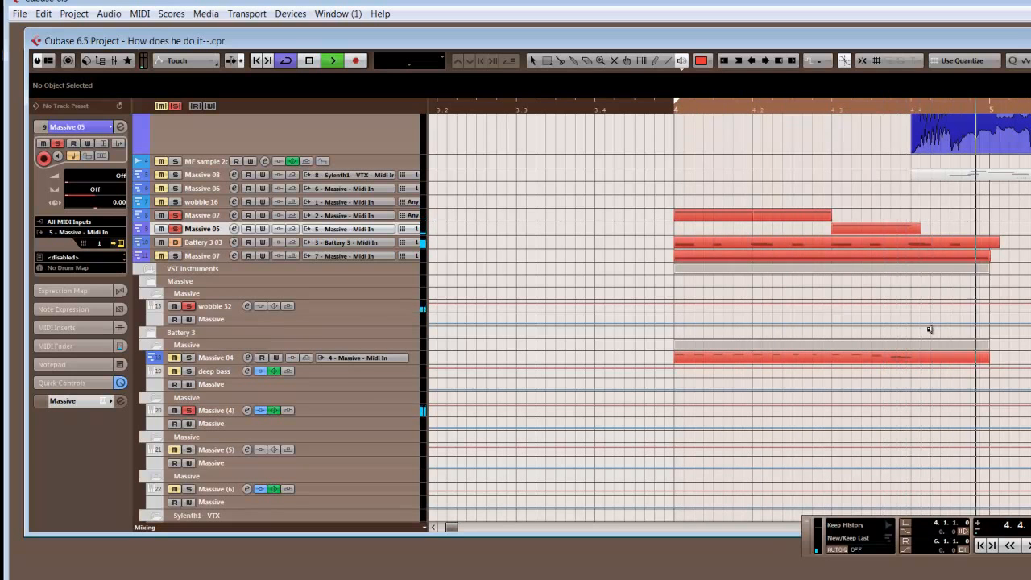
{"action": "key", "text": "space"}
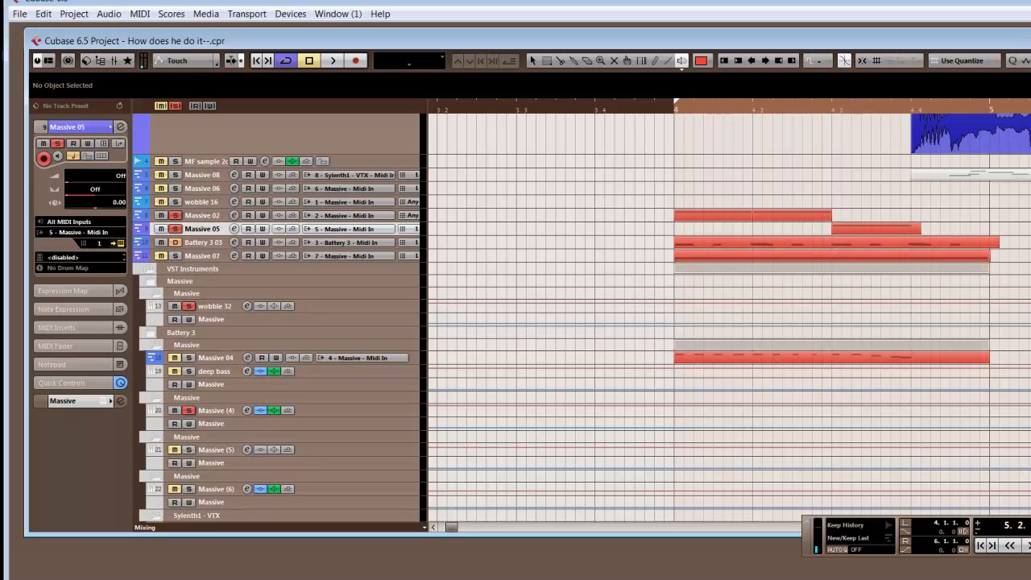
Locate the Audio 07 clip beneath the group tracks and audition it from bar 4
{"action": "scroll", "coordinate": [782, 468], "scroll_direction": "down", "scroll_amount": 5}
{"action": "scroll", "coordinate": [785, 467], "scroll_direction": "up", "scroll_amount": 4}
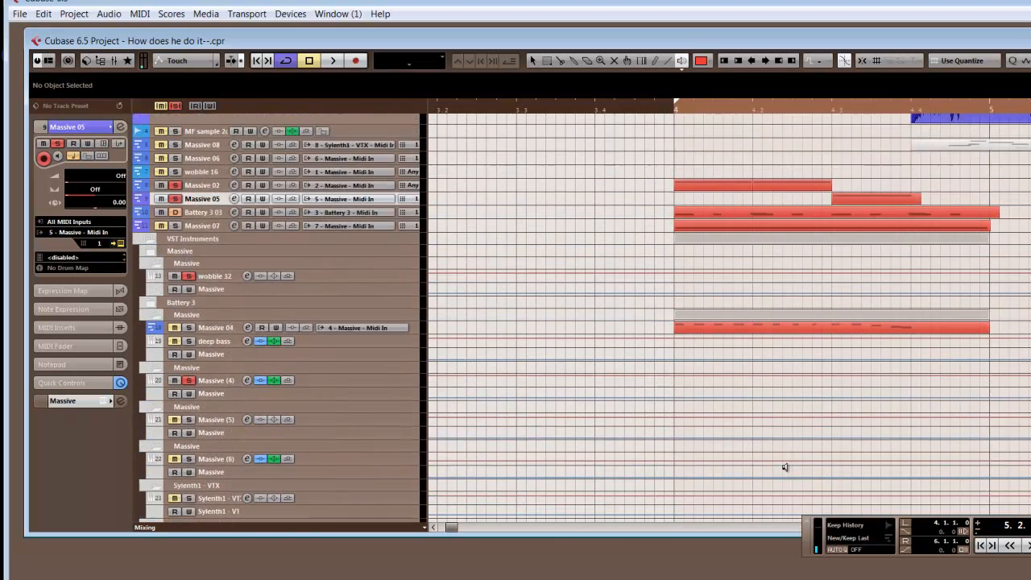
{"action": "scroll", "coordinate": [785, 467], "scroll_direction": "down", "scroll_amount": 4}
{"action": "left_click", "coordinate": [677, 493]}
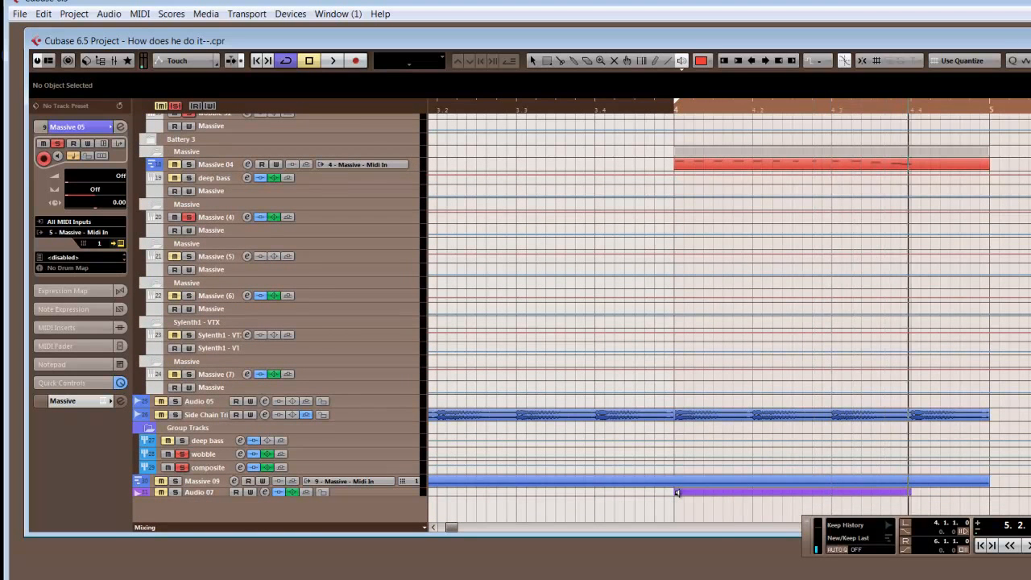
Examine how the parts on the Massive, side-chain and Audio 07 tracks line up between bar 1 and bar 4
{"action": "scroll", "coordinate": [686, 428], "scroll_direction": "up", "scroll_amount": 6}
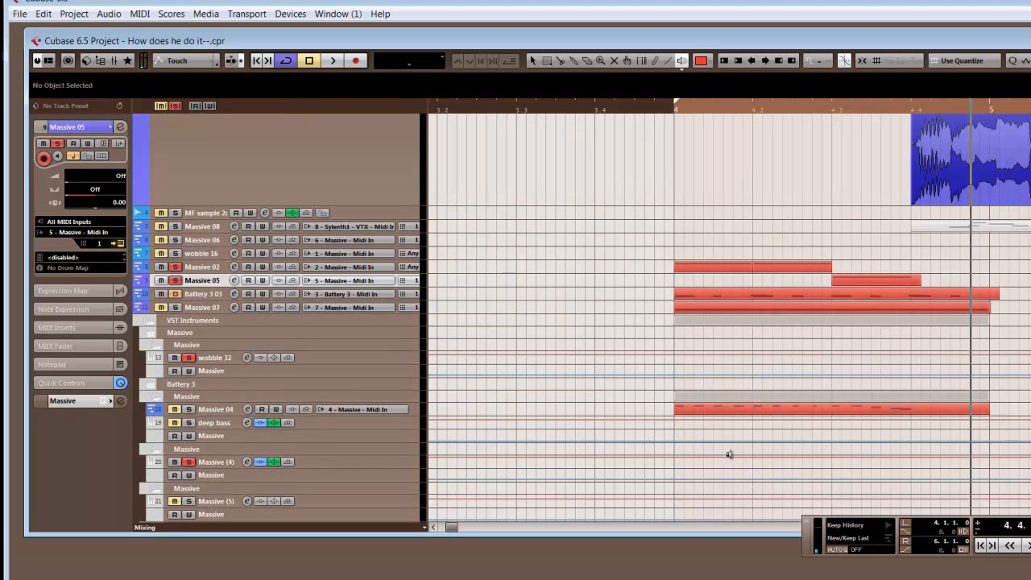
{"action": "scroll", "coordinate": [691, 508], "scroll_direction": "down", "scroll_amount": 8}
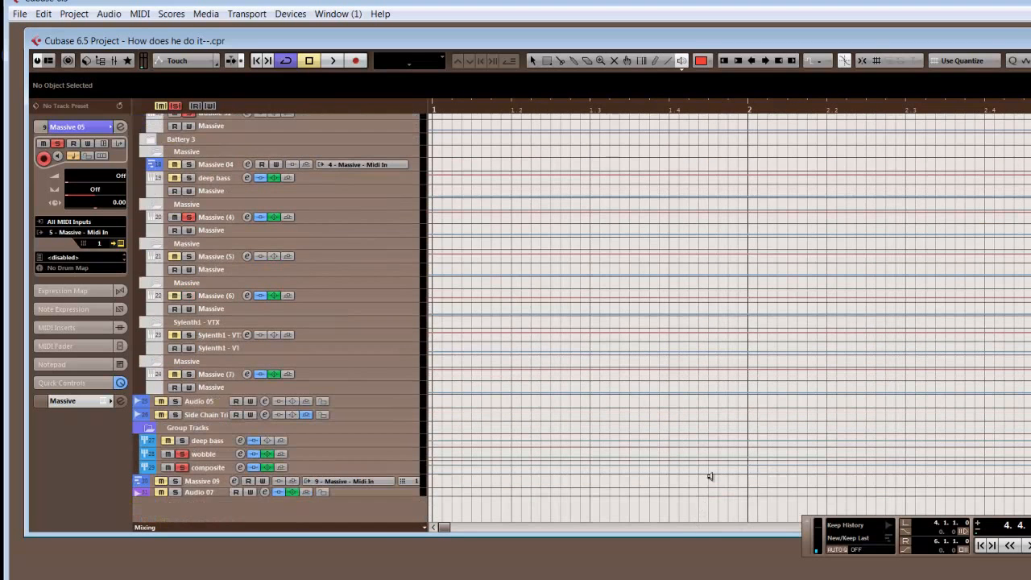
{"action": "scroll", "coordinate": [796, 425], "scroll_direction": "up", "scroll_amount": 8}
{"action": "scroll", "coordinate": [830, 427], "scroll_direction": "down", "scroll_amount": 8}
{"action": "scroll", "coordinate": [982, 430], "scroll_direction": "right", "scroll_amount": 6}
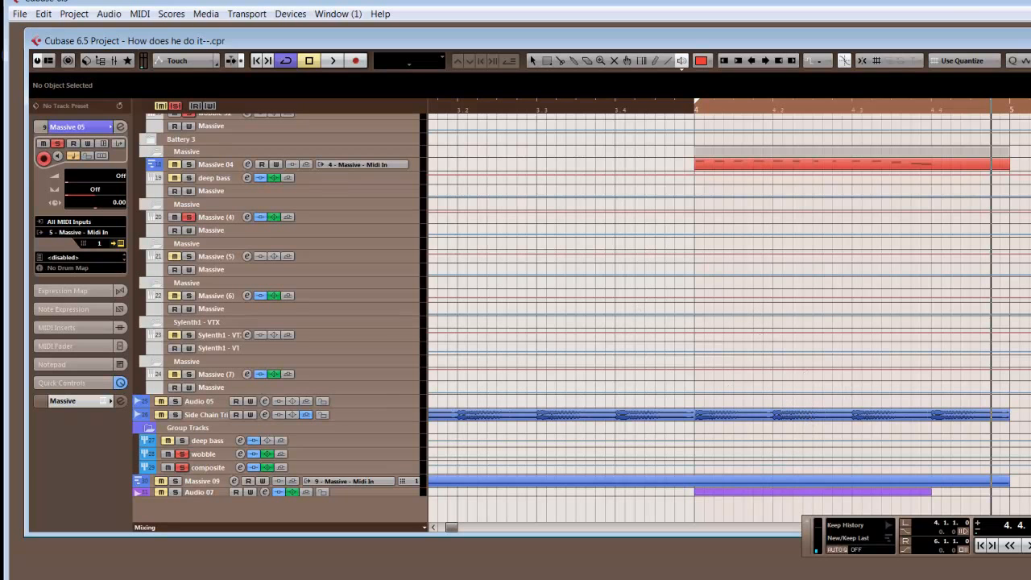
{"action": "scroll", "coordinate": [934, 423], "scroll_direction": "up", "scroll_amount": 2}
{"action": "scroll", "coordinate": [935, 423], "scroll_direction": "down", "scroll_amount": 2}
{"action": "left_click_drag", "start_coordinate": [453, 527], "coordinate": [397, 524]}
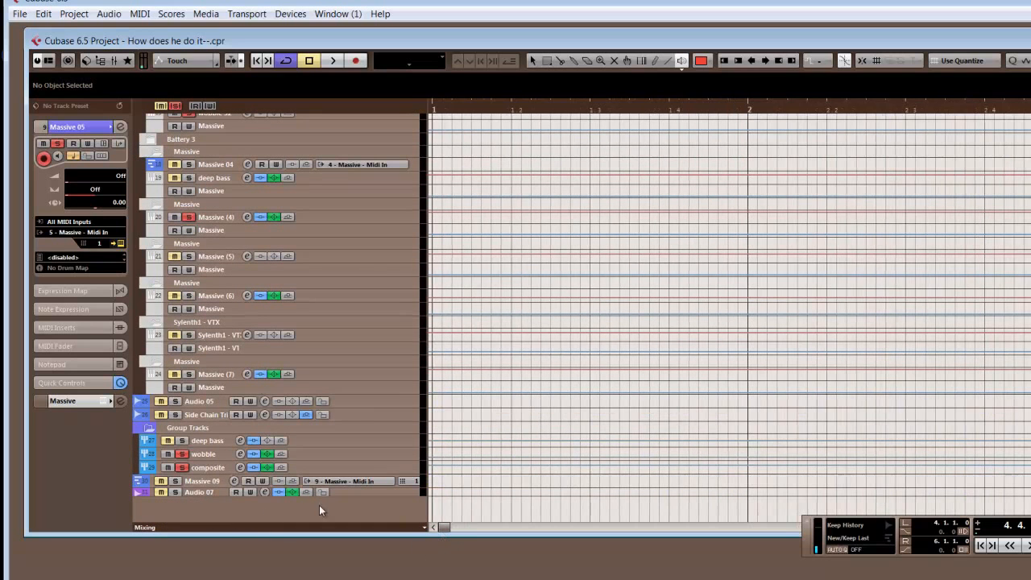
Solo the Massive 09 track as well and play the arrangement to hear its contribution
{"action": "left_click", "coordinate": [175, 481]}
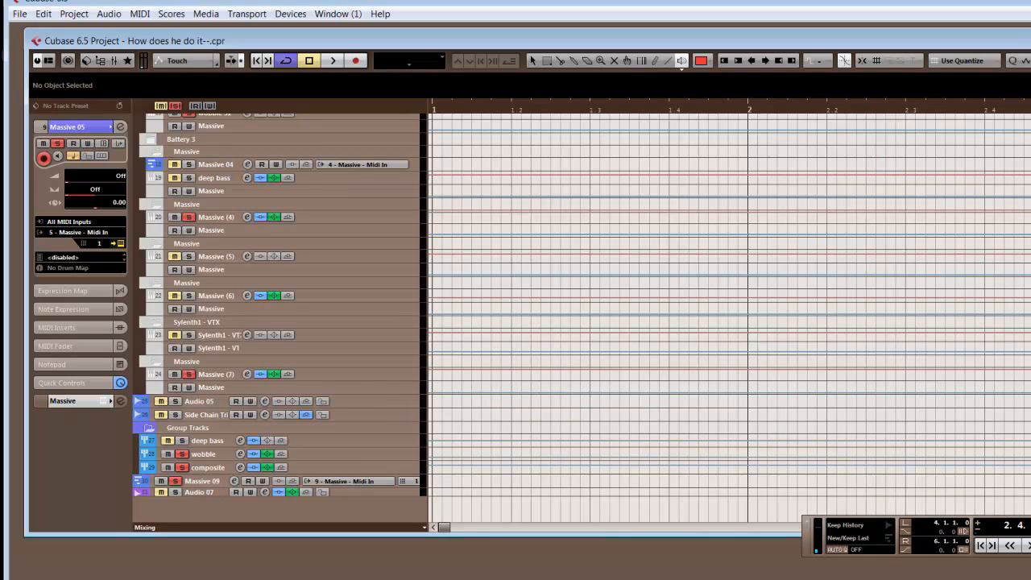
{"action": "key", "text": "space"}
{"action": "key", "text": "space"}
{"action": "scroll", "coordinate": [729, 314], "scroll_direction": "right", "scroll_amount": 3}
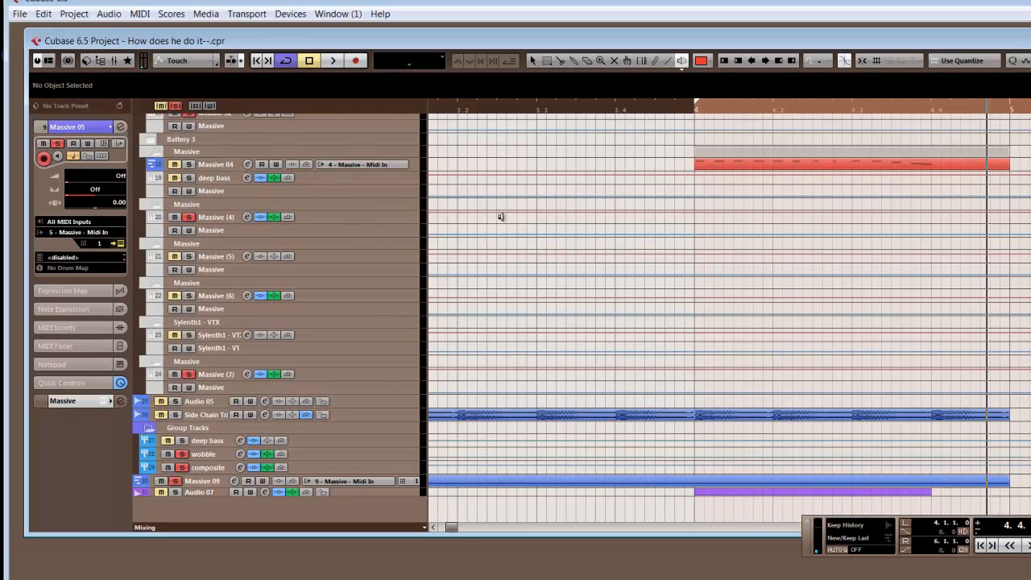
Move the project window down and show Mixer 3, widened to include the output channels
{"action": "left_click_drag", "start_coordinate": [363, 41], "coordinate": [376, 91]}
{"action": "left_click", "coordinate": [298, 15]}
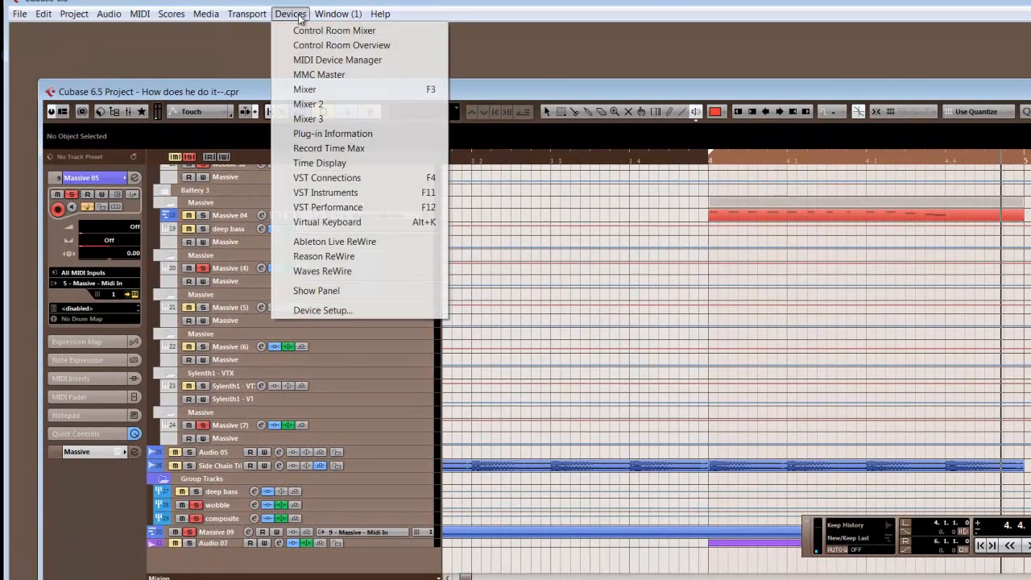
{"action": "left_click", "coordinate": [319, 120]}
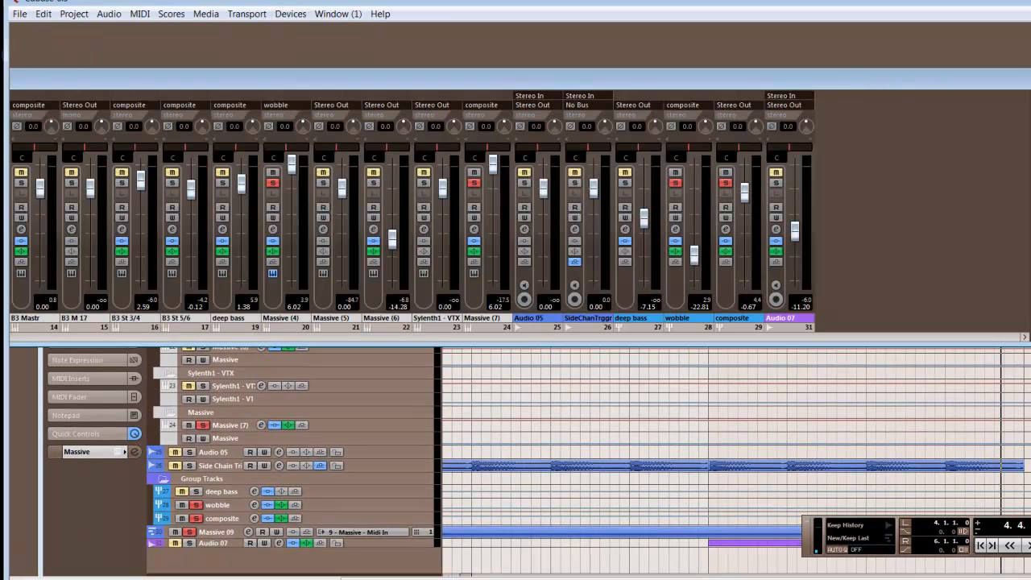
{"action": "mouse_move", "coordinate": [1030, 156]}
{"action": "left_mouse_down"}
{"action": "mouse_move", "coordinate": [912, 156]}
{"action": "mouse_move", "coordinate": [1030, 156]}
{"action": "left_mouse_up"}
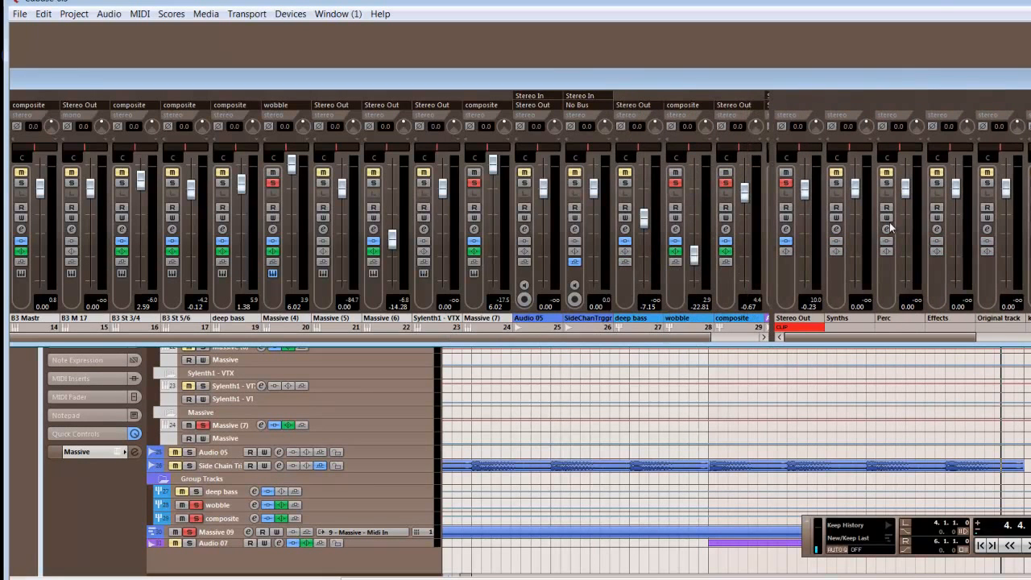
Show the Stereo Out channel's settings and bring up its PAZ Analyzer insert
{"action": "left_click", "coordinate": [787, 235]}
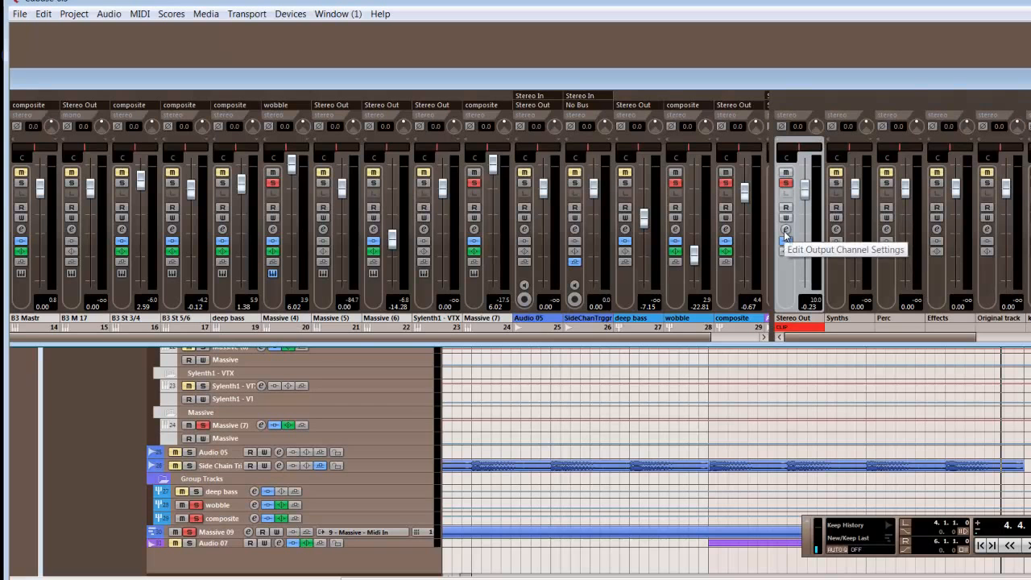
{"action": "left_click", "coordinate": [722, 342]}
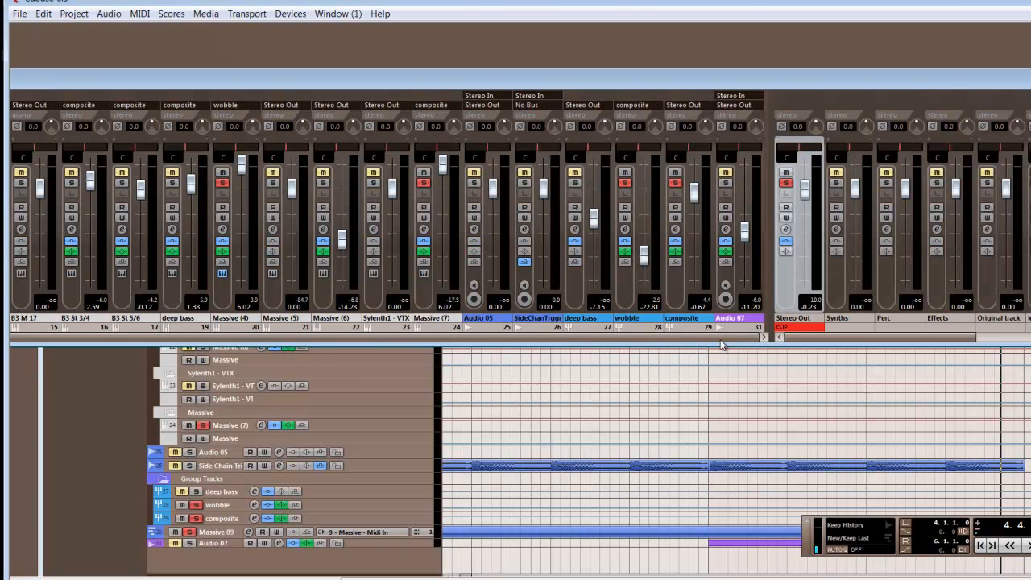
{"action": "left_click", "coordinate": [787, 228]}
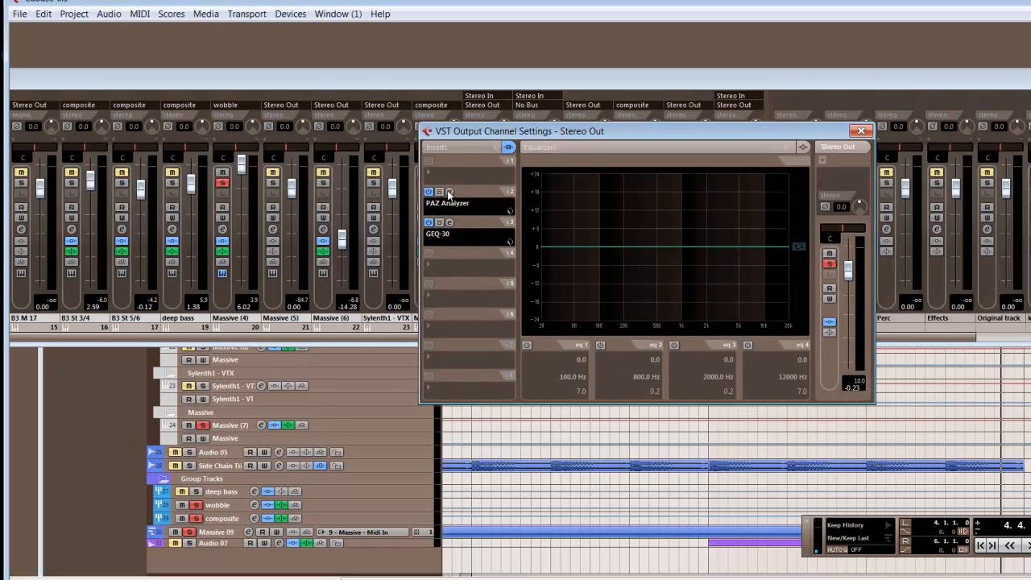
{"action": "left_click", "coordinate": [450, 192]}
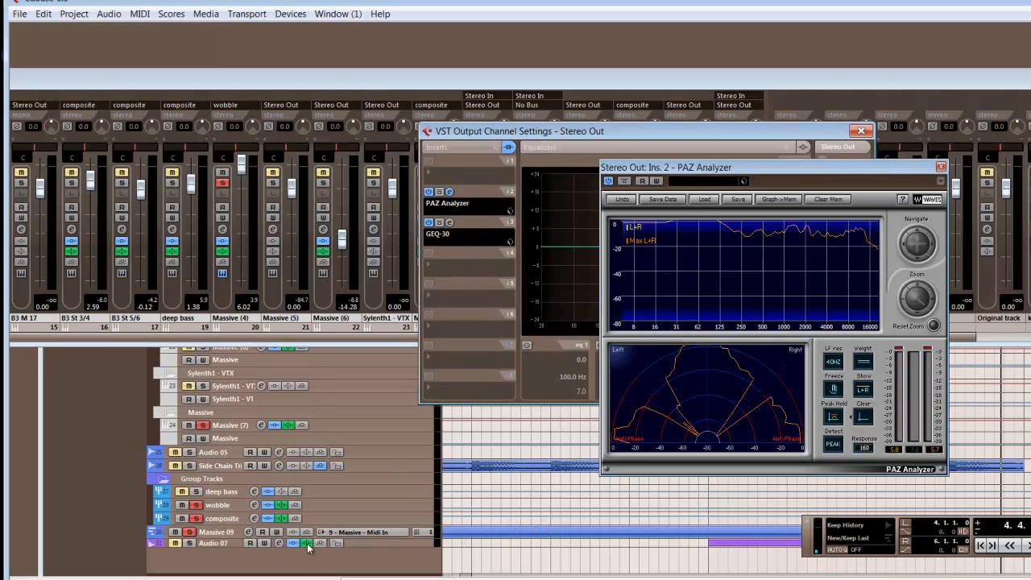
Solo the Audio 07 track and play it from the loop start through the PAZ Analyzer
{"action": "left_click", "coordinate": [190, 545]}
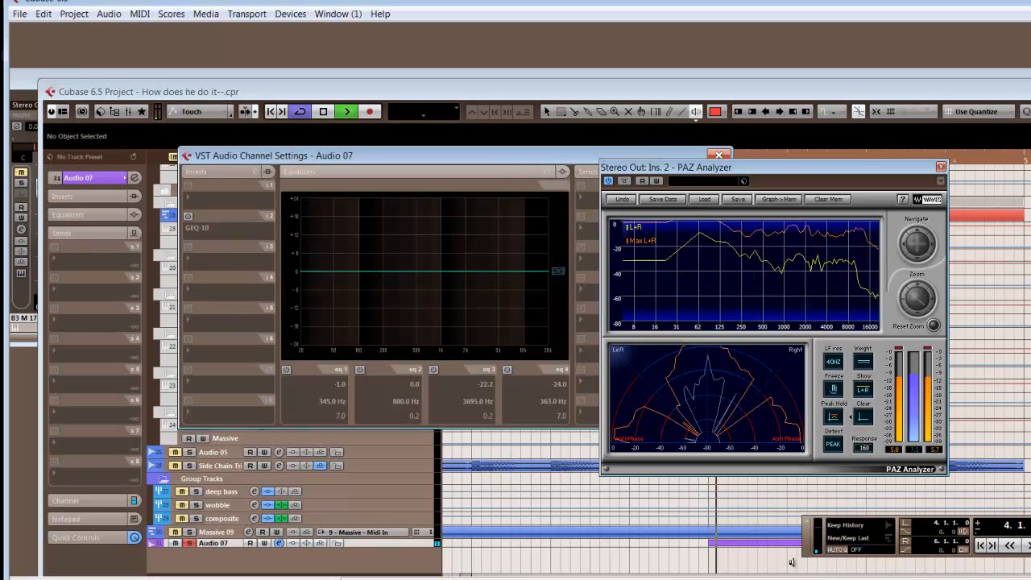
{"action": "key", "text": "space"}
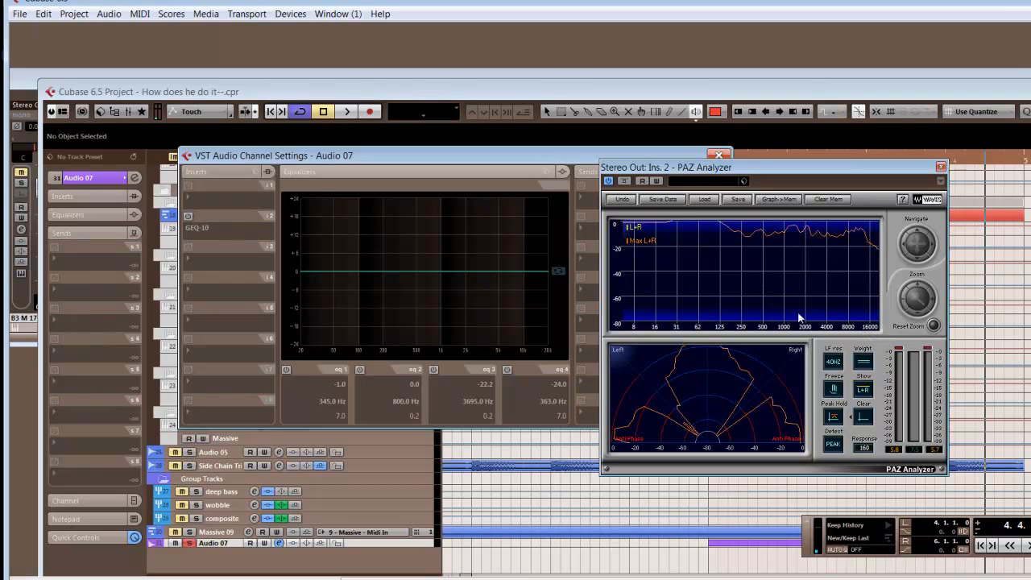
{"action": "key", "text": "KP_1"}
{"action": "key", "text": "space"}
Freeze the PAZ Analyzer display on the Audio 07 spectrum and stop playback
{"action": "left_click", "coordinate": [835, 394]}
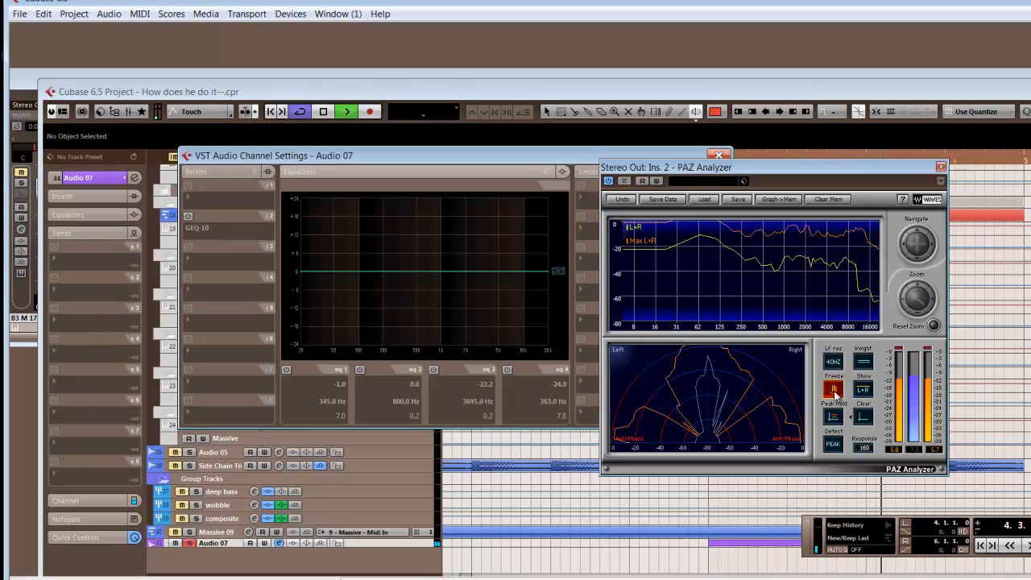
{"action": "left_click", "coordinate": [835, 394]}
{"action": "left_click", "coordinate": [834, 394]}
{"action": "left_click", "coordinate": [834, 394]}
{"action": "key", "text": "space"}
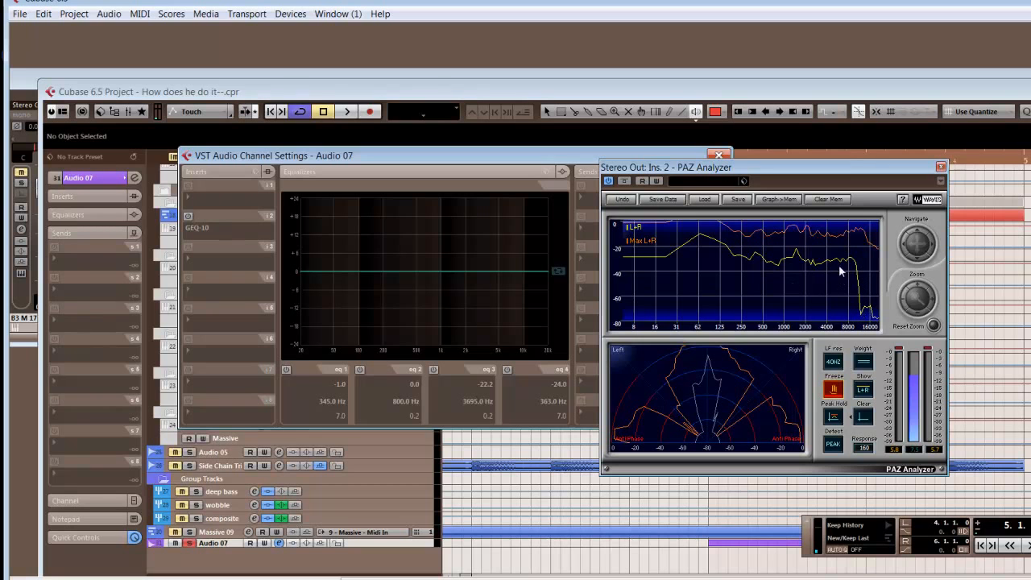
Show the composite group's channel settings and its FabFilter Pro-Q insert beside the frozen analyzer for comparison
{"action": "left_click", "coordinate": [660, 93]}
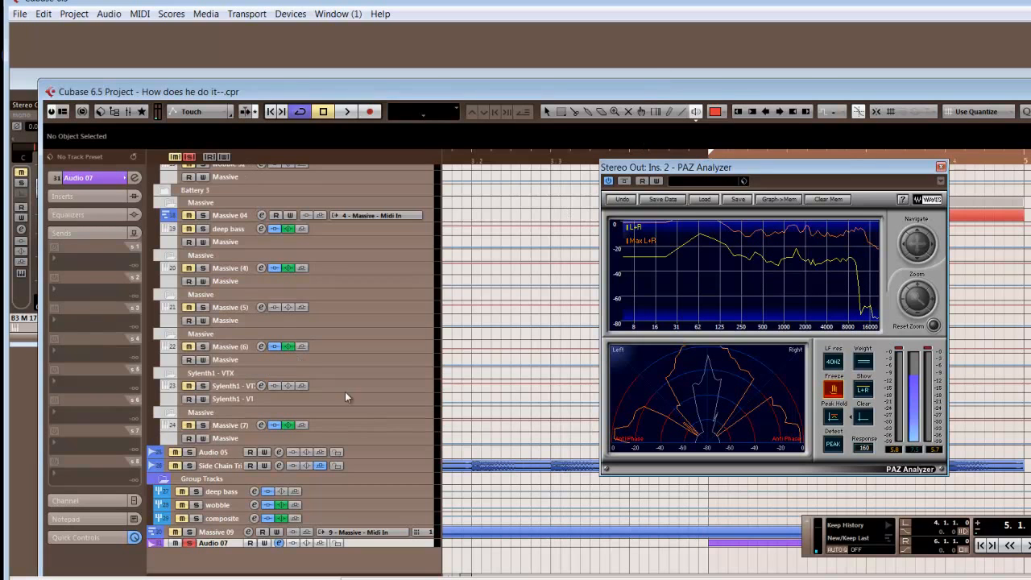
{"action": "left_click", "coordinate": [240, 522]}
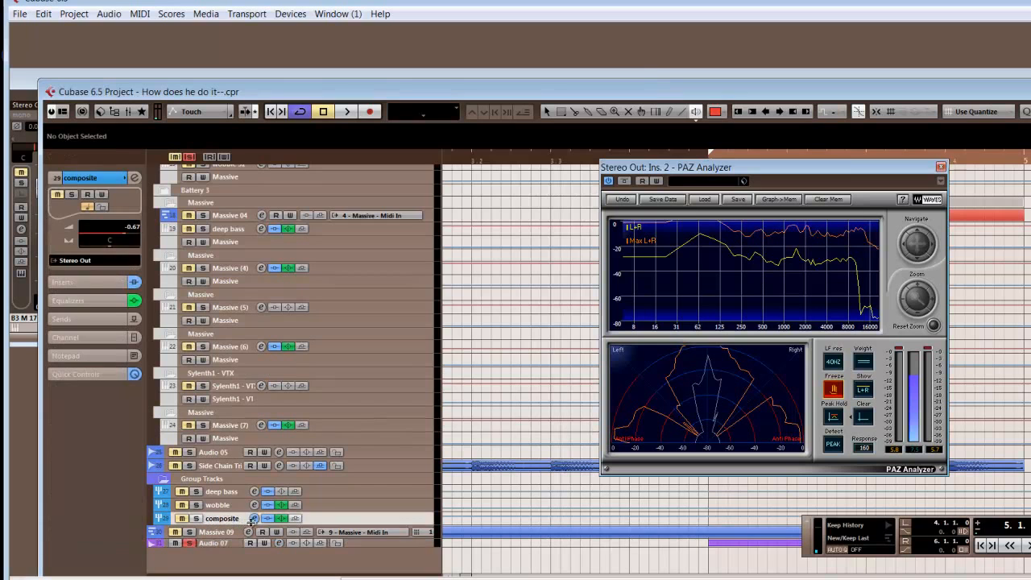
{"action": "left_click", "coordinate": [254, 519]}
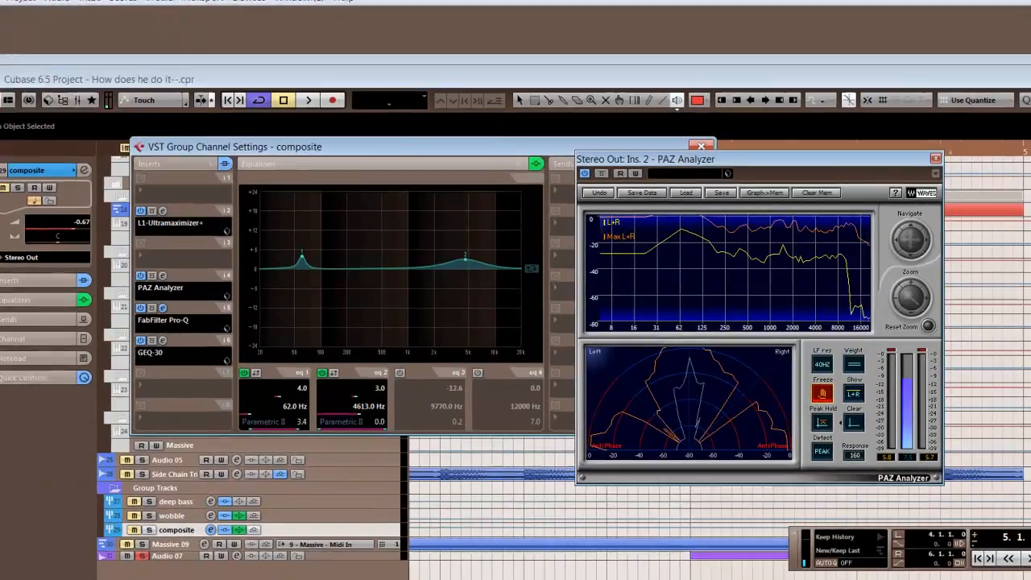
{"action": "left_click_drag", "start_coordinate": [749, 189], "coordinate": [679, 193]}
{"action": "left_click_drag", "start_coordinate": [580, 159], "coordinate": [271, 143]}
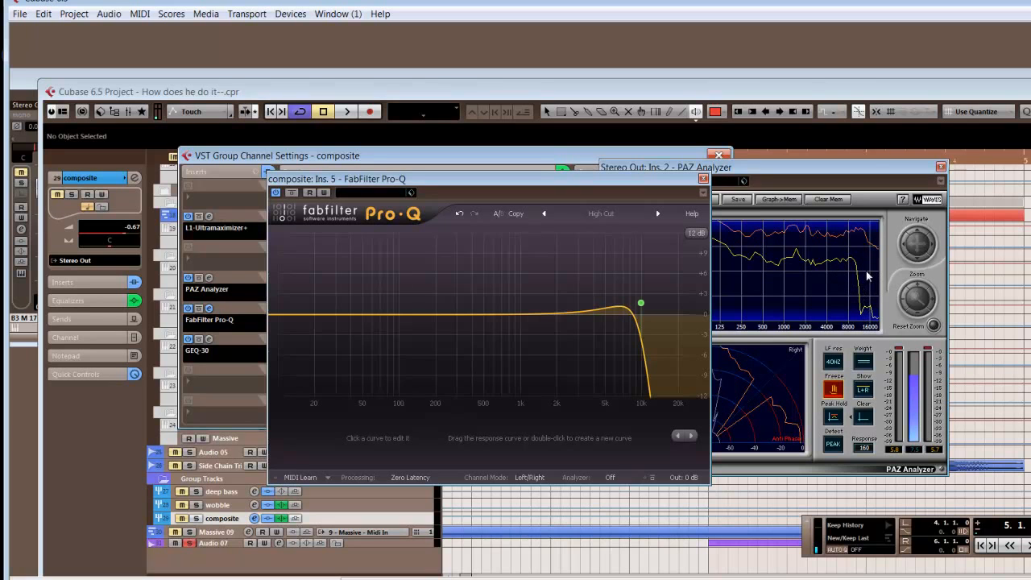
Close the FabFilter Pro-Q, PAZ Analyzer and composite channel settings windows
{"action": "left_click", "coordinate": [703, 178]}
{"action": "left_click", "coordinate": [940, 167]}
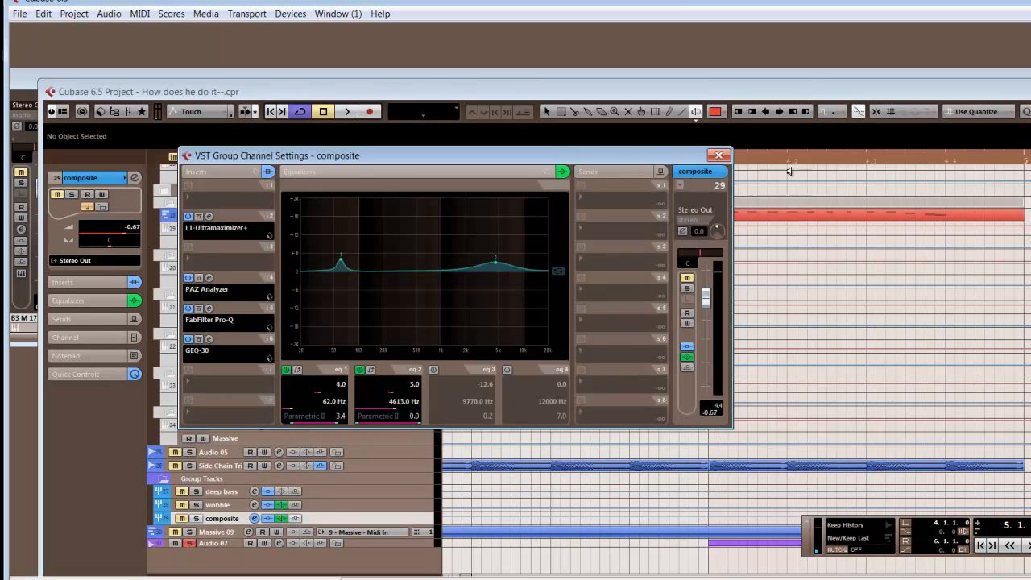
{"action": "left_click", "coordinate": [718, 154]}
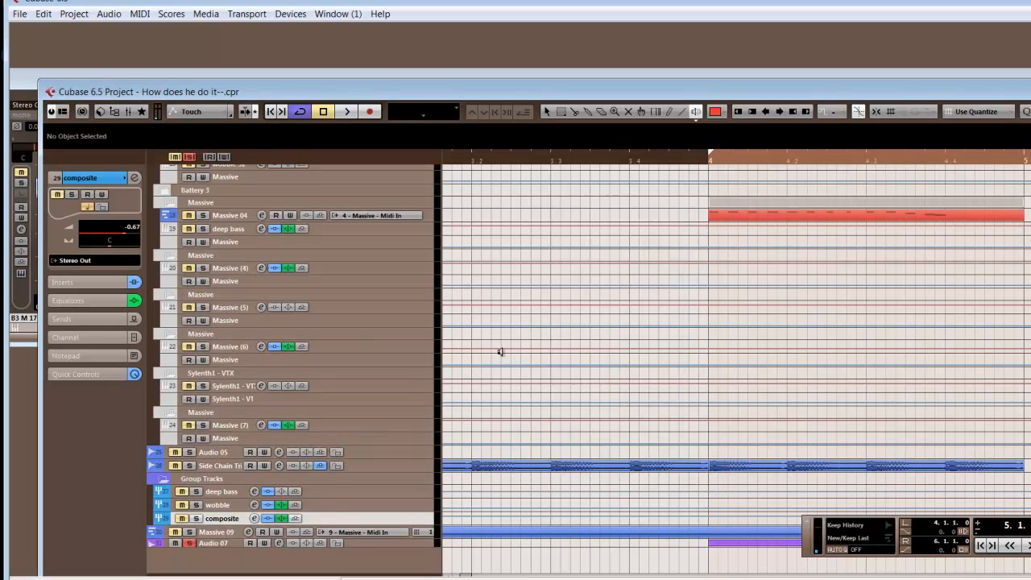